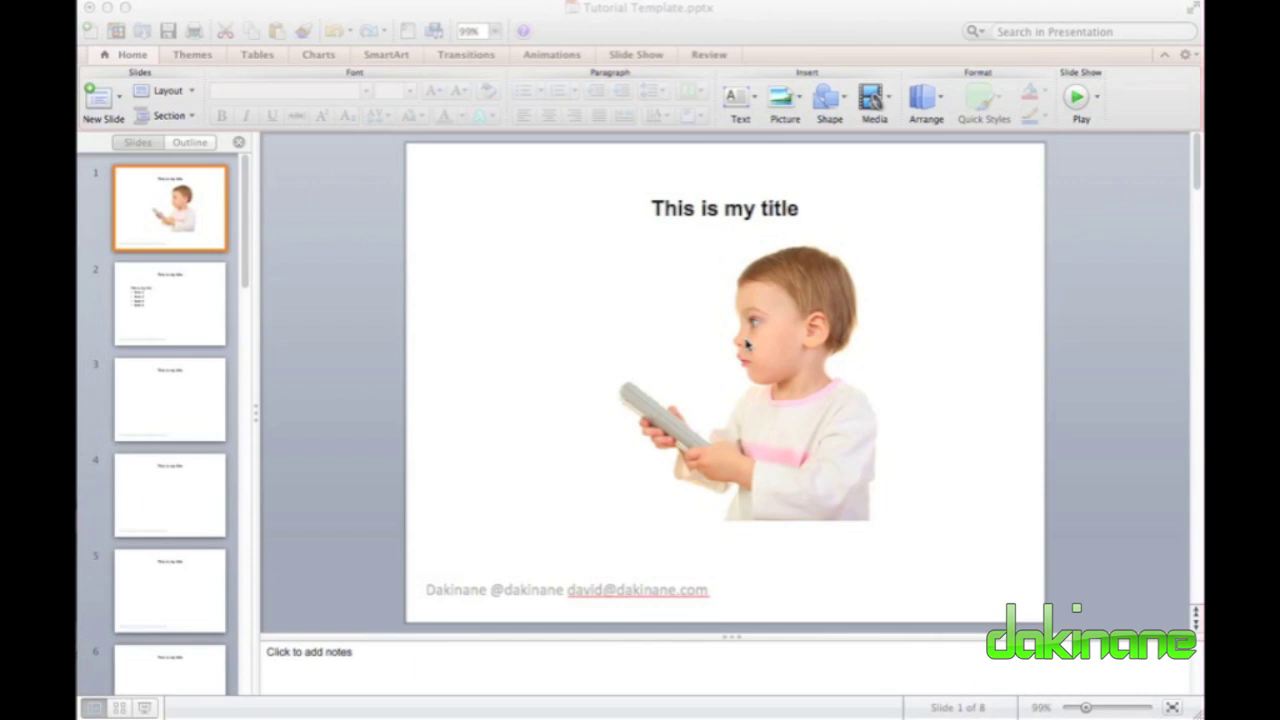
# Review slides 2, 1 and 3, then switch to the Firefox YouTube tutorial page.
pyautogui.click(177, 310)
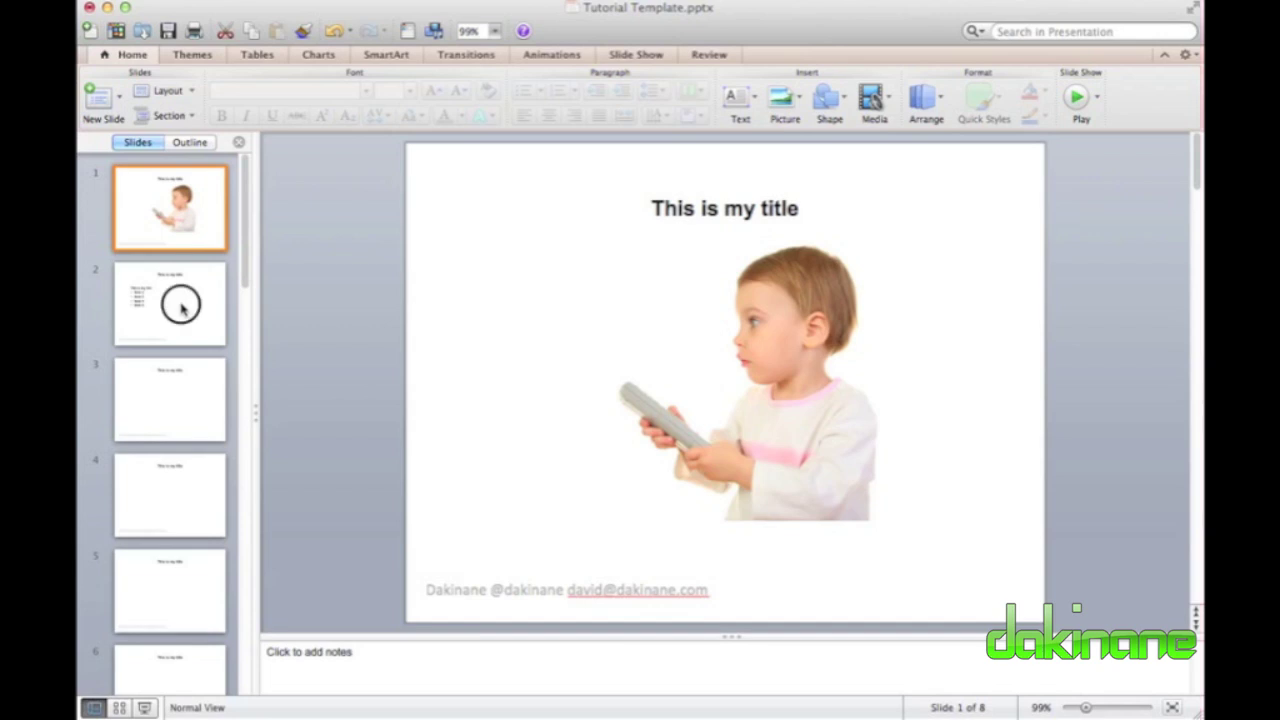
pyautogui.click(186, 300)
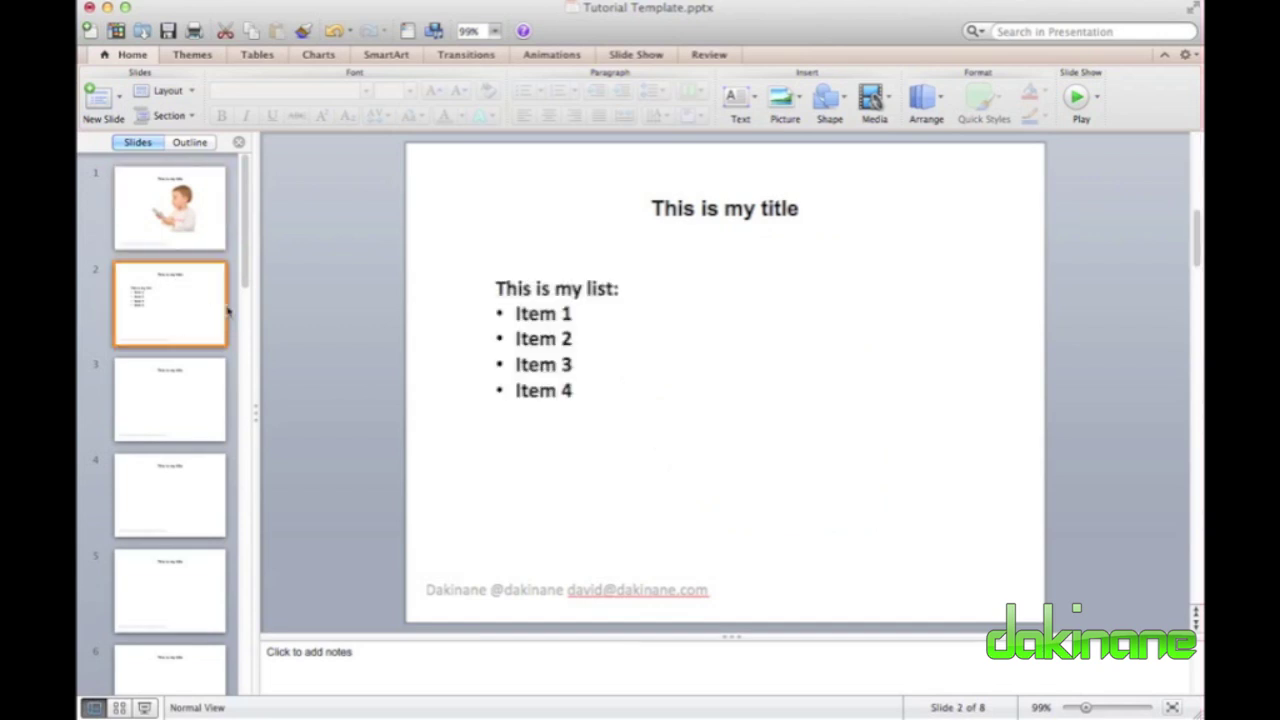
pyautogui.click(208, 225)
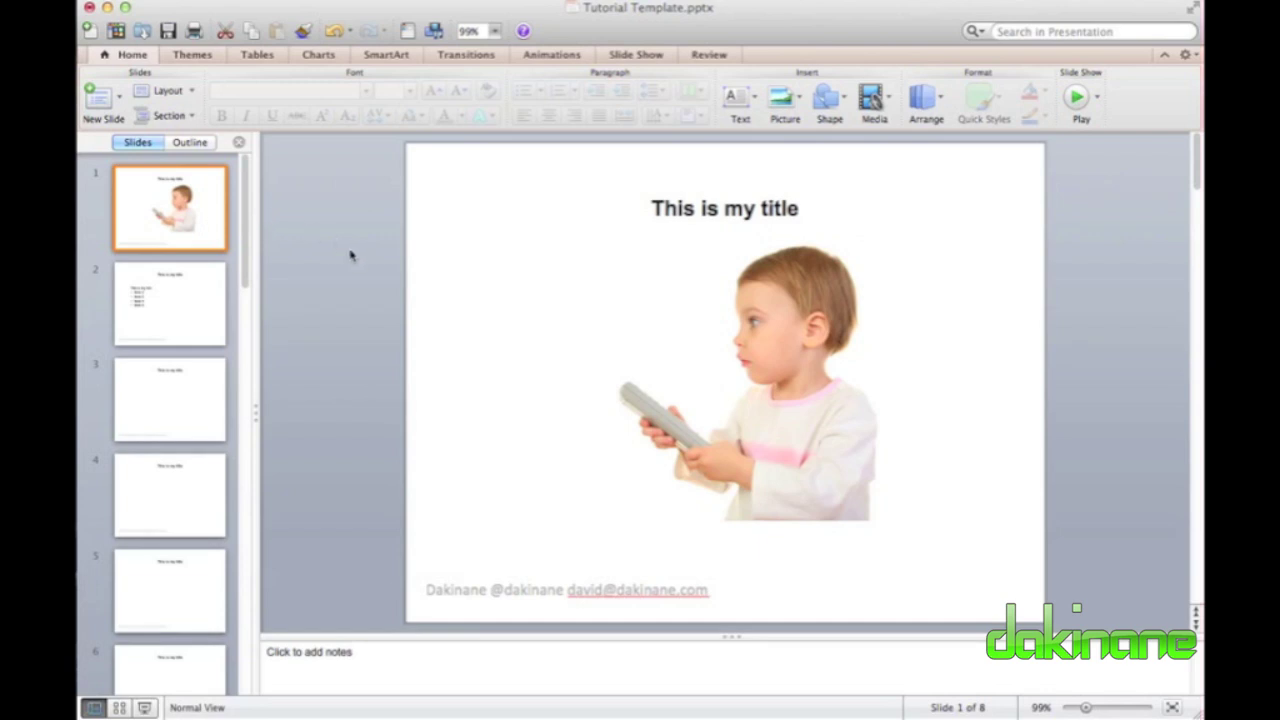
pyautogui.click(190, 412)
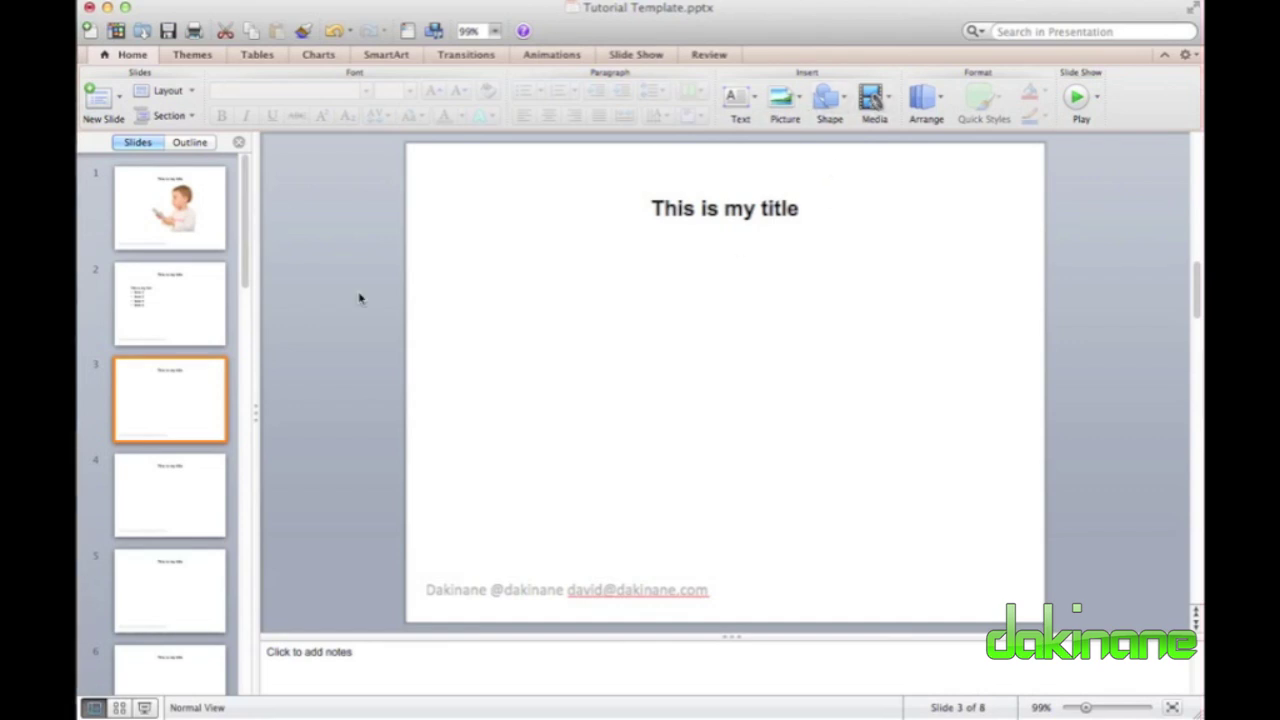
pyautogui.hotkey('ctrl', 'Up')
pyautogui.click(359, 338)
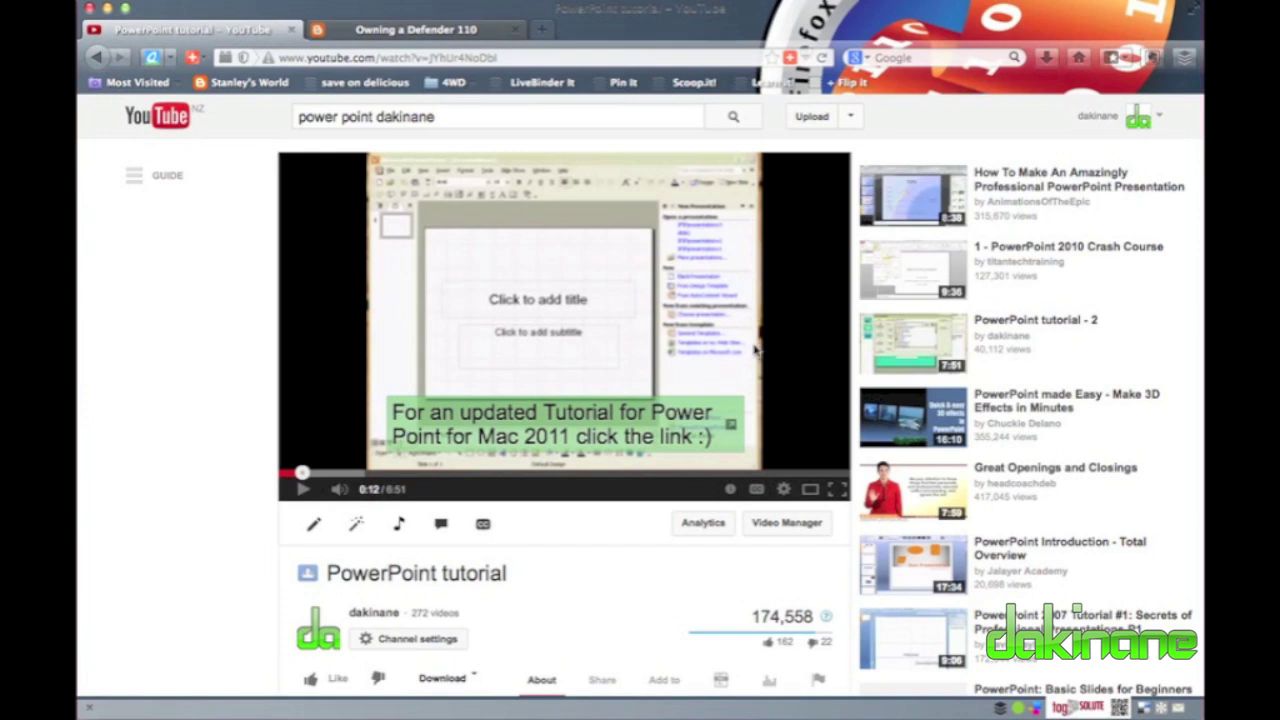
# Scroll down the YouTube page, try the video's Download link, and open the Tools menu.
pyautogui.scroll(-5, 690, 579)
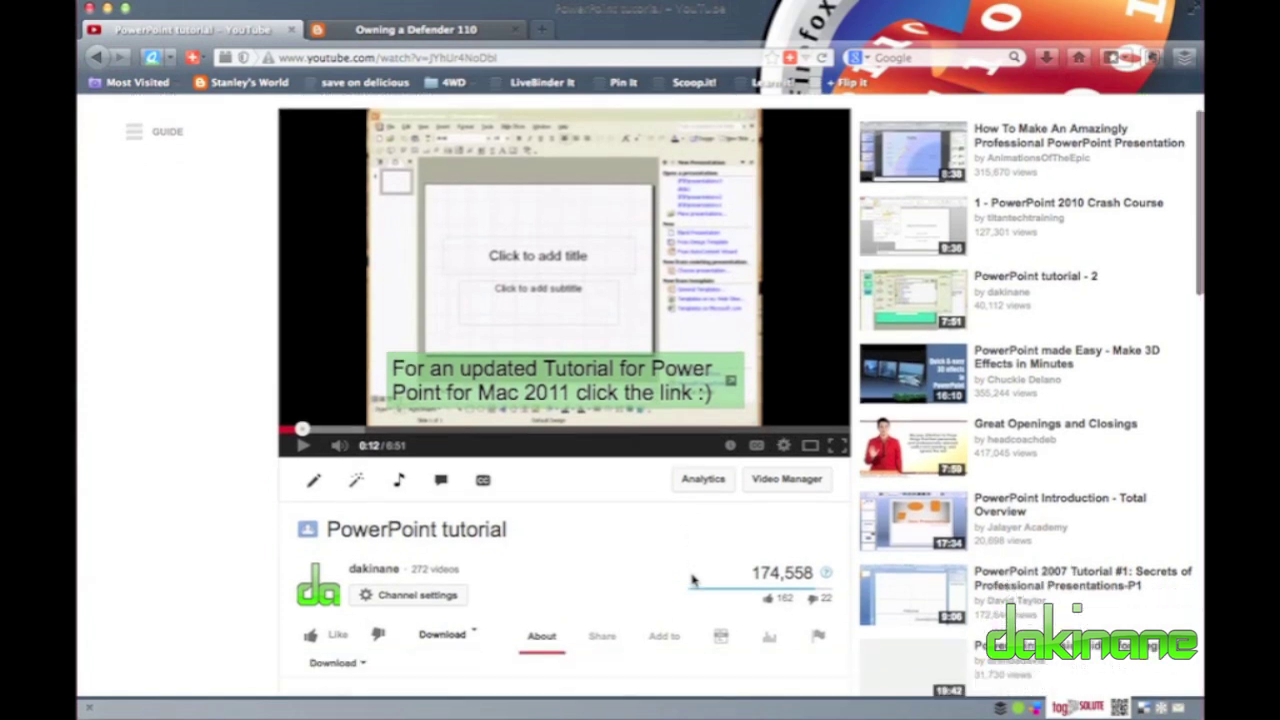
pyautogui.scroll(-2, 690, 579)
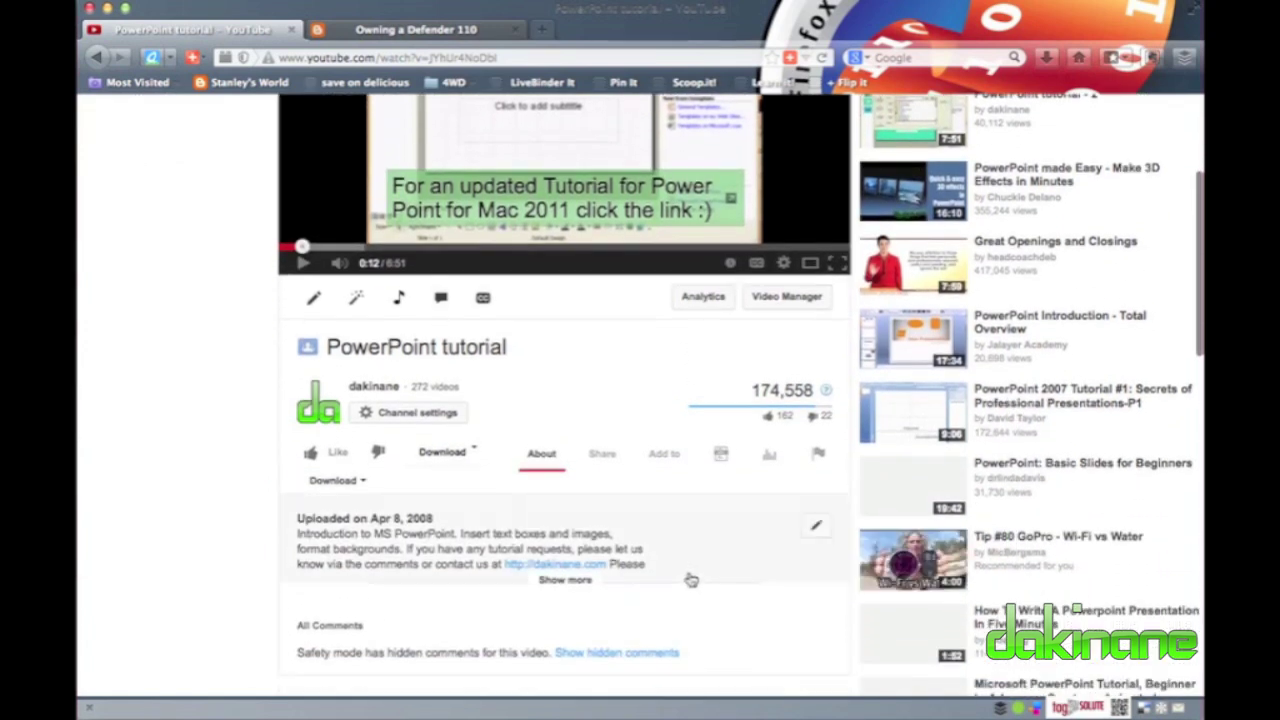
pyautogui.click(478, 453)
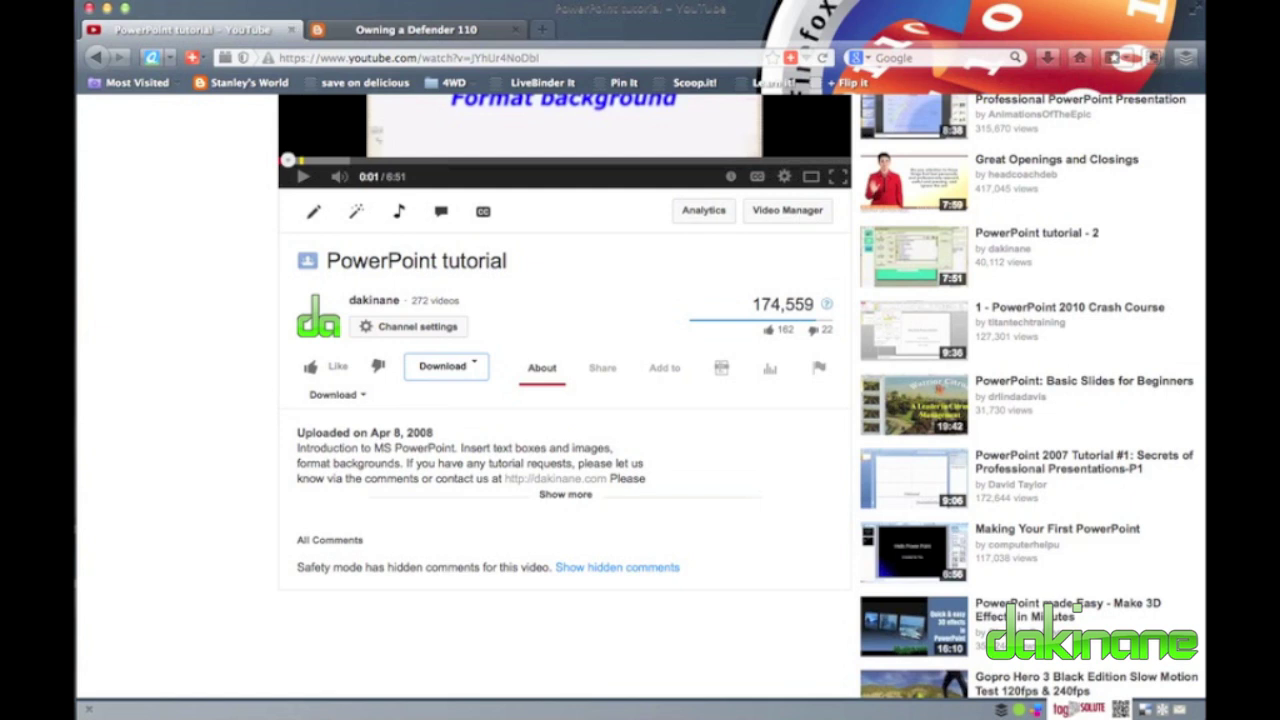
pyautogui.click(385, 2)
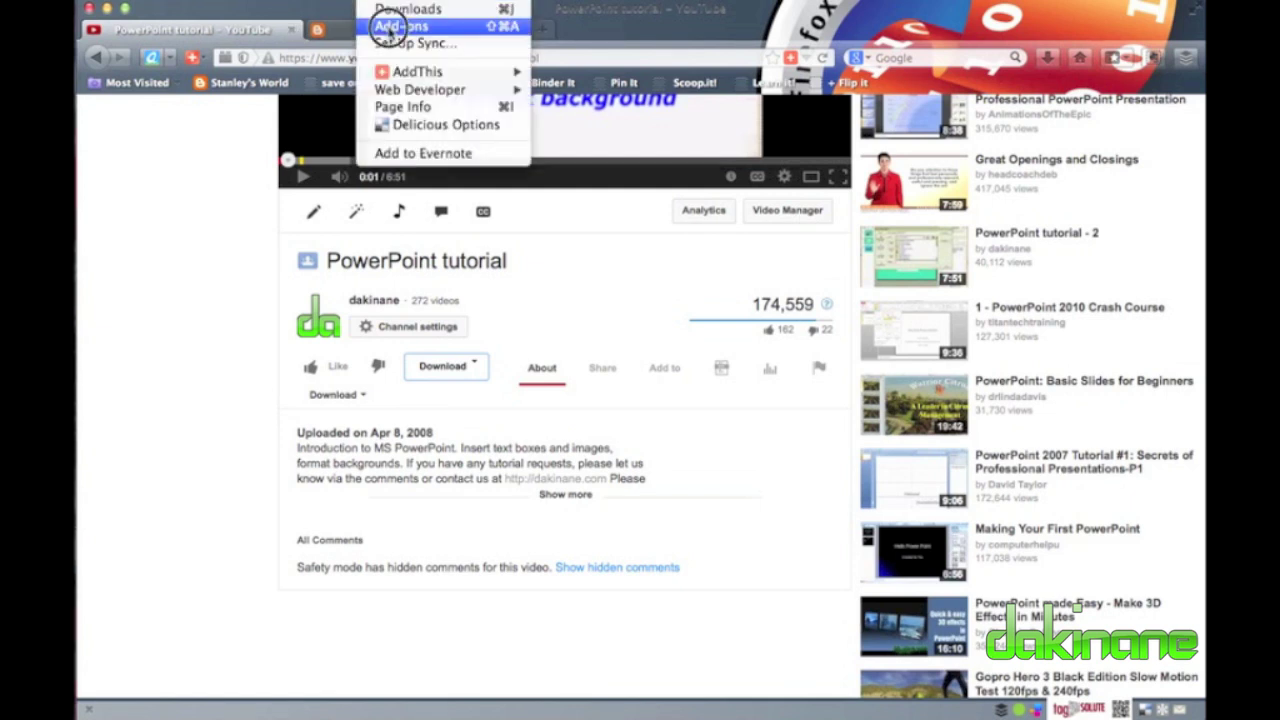
# Search Firefox add-ons for 'you tube downloader' in the Add-ons Manager.
pyautogui.click(388, 27)
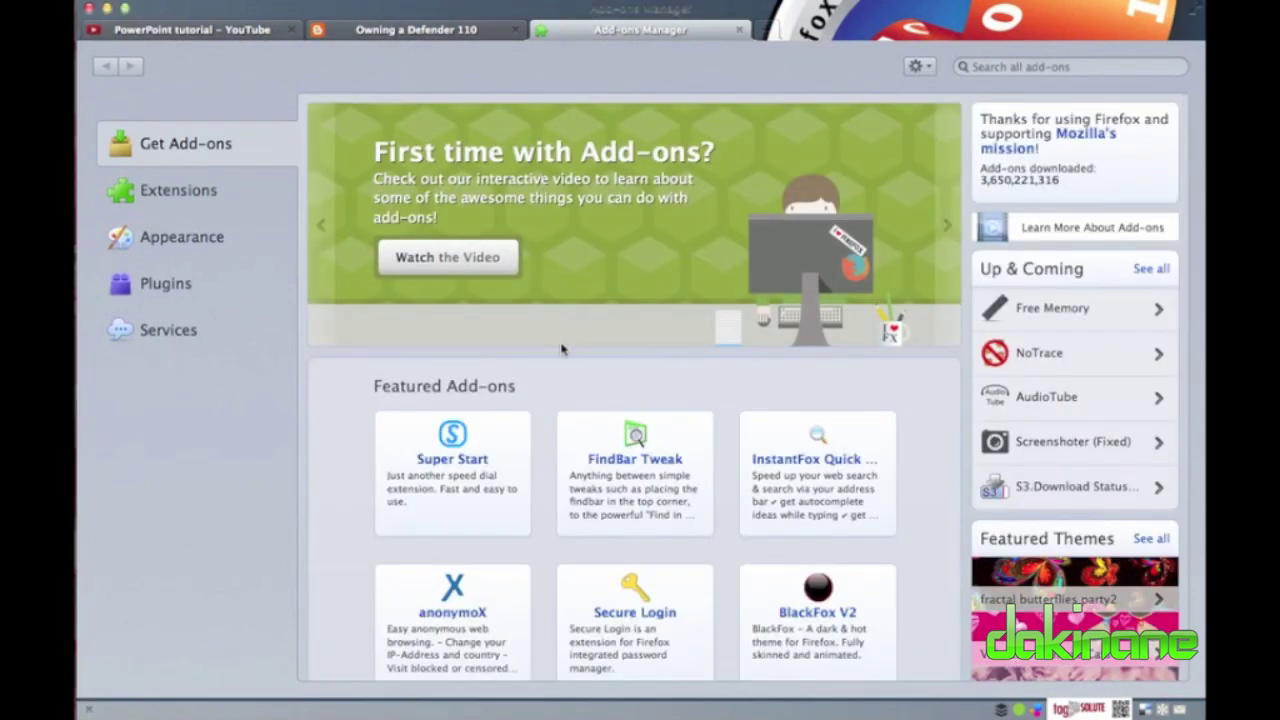
pyautogui.click(1015, 67)
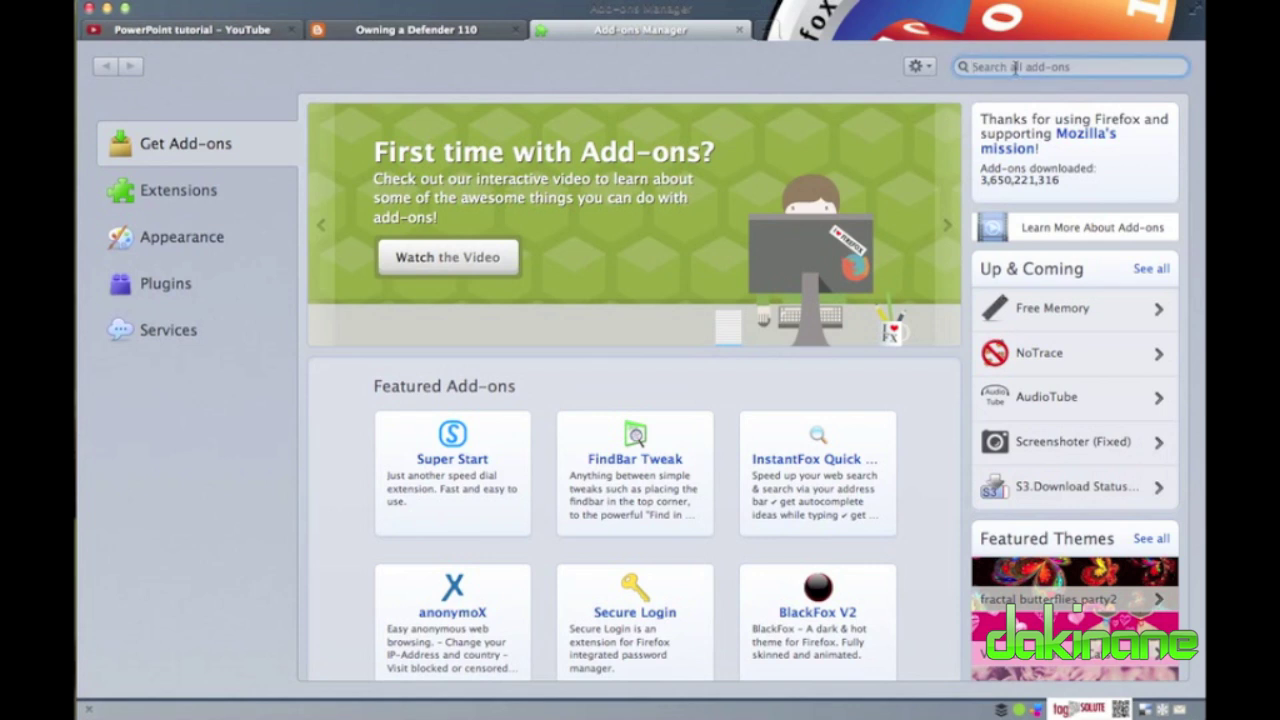
pyautogui.write('you tube downloader')
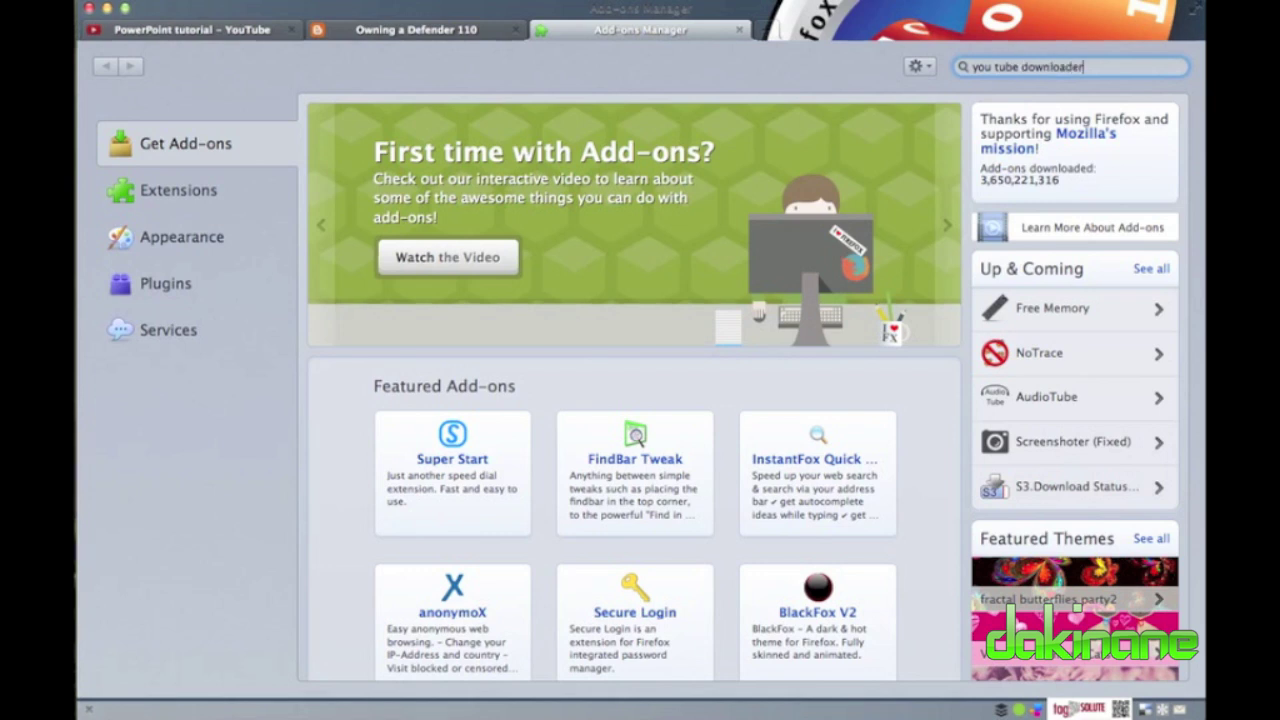
pyautogui.press('Return')
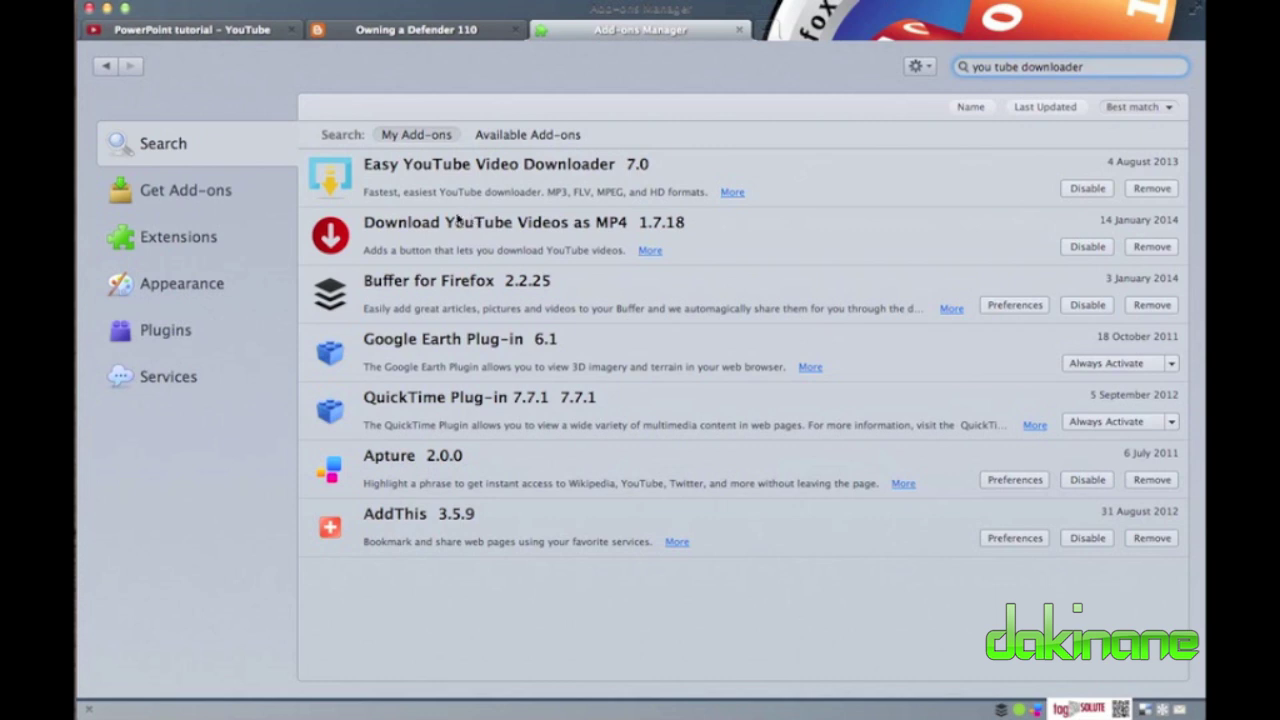
# Search add-ons for 'vimeo downloader', then return to the YouTube tutorial tab.
pyautogui.click(168, 194)
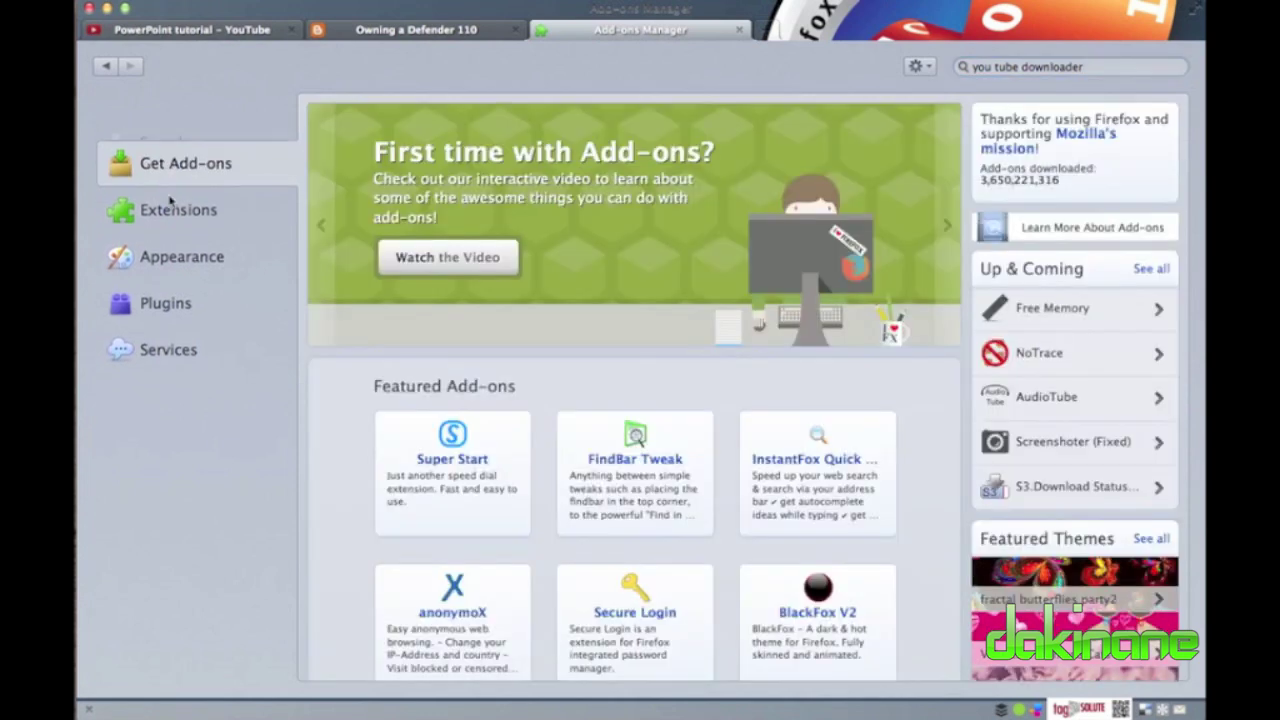
pyautogui.click(1096, 66)
pyautogui.press('Escape')
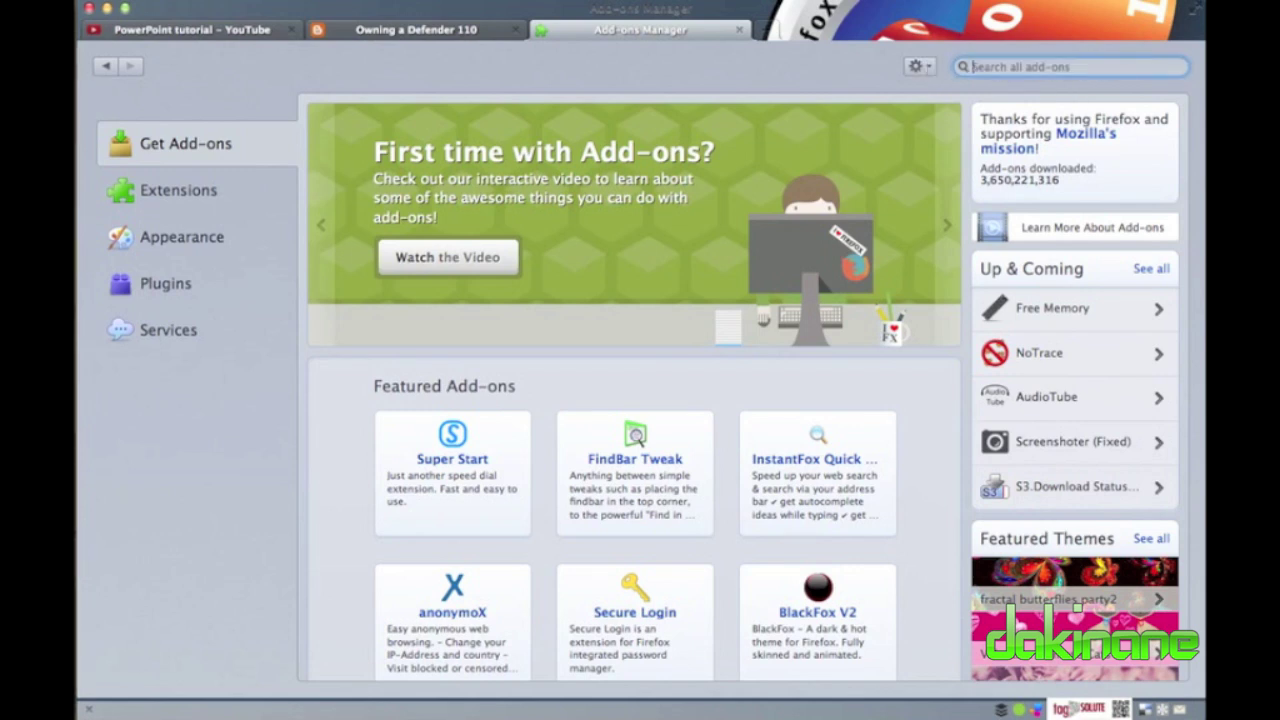
pyautogui.write('vimeo downloade')
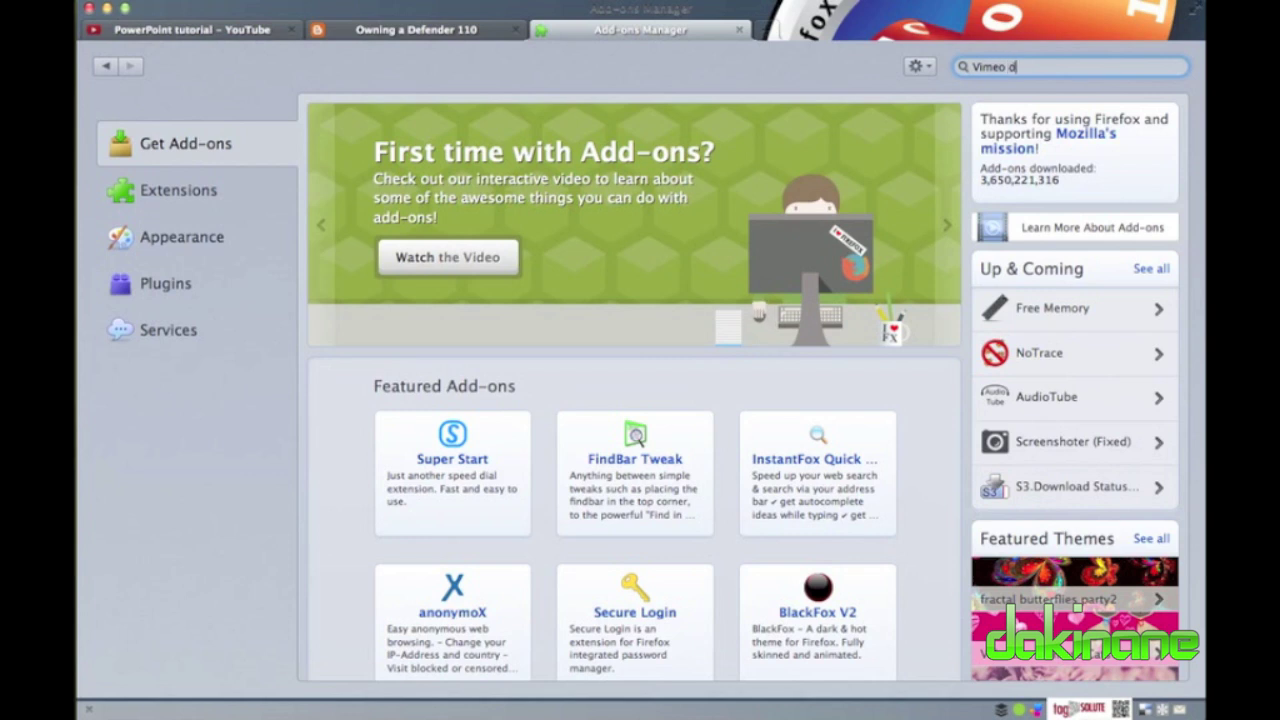
pyautogui.write('r')
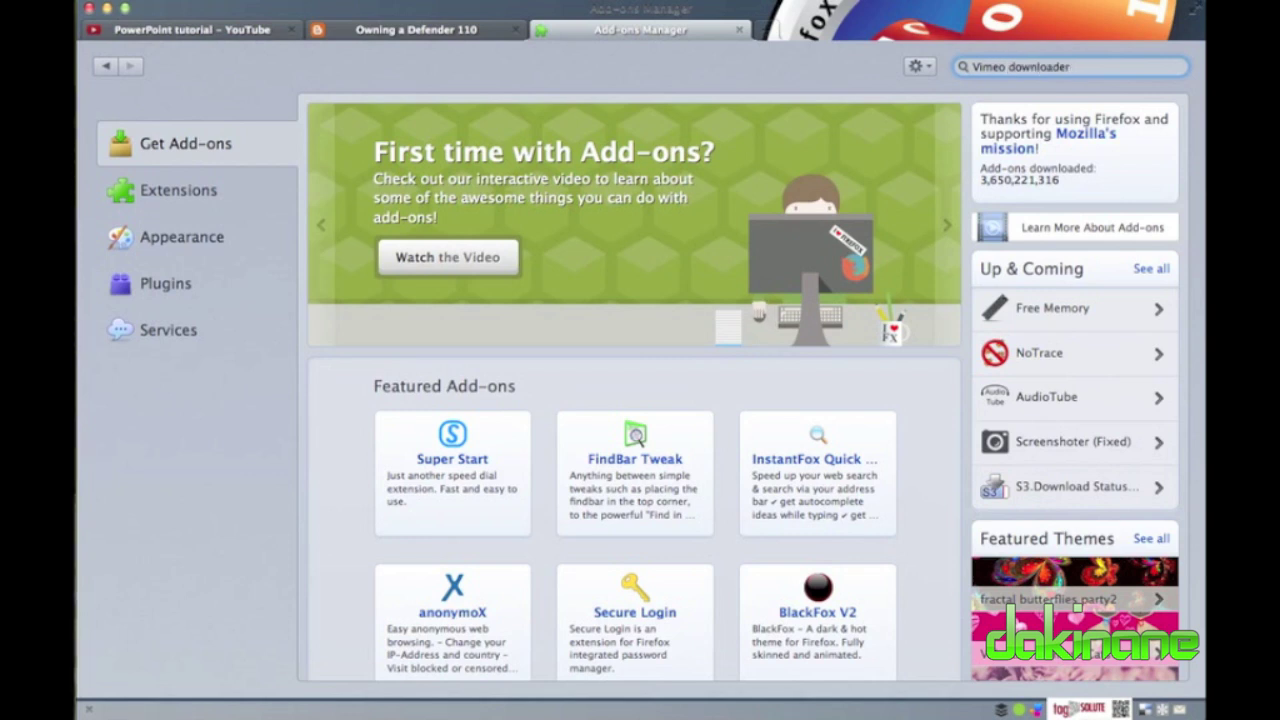
pyautogui.press('Return')
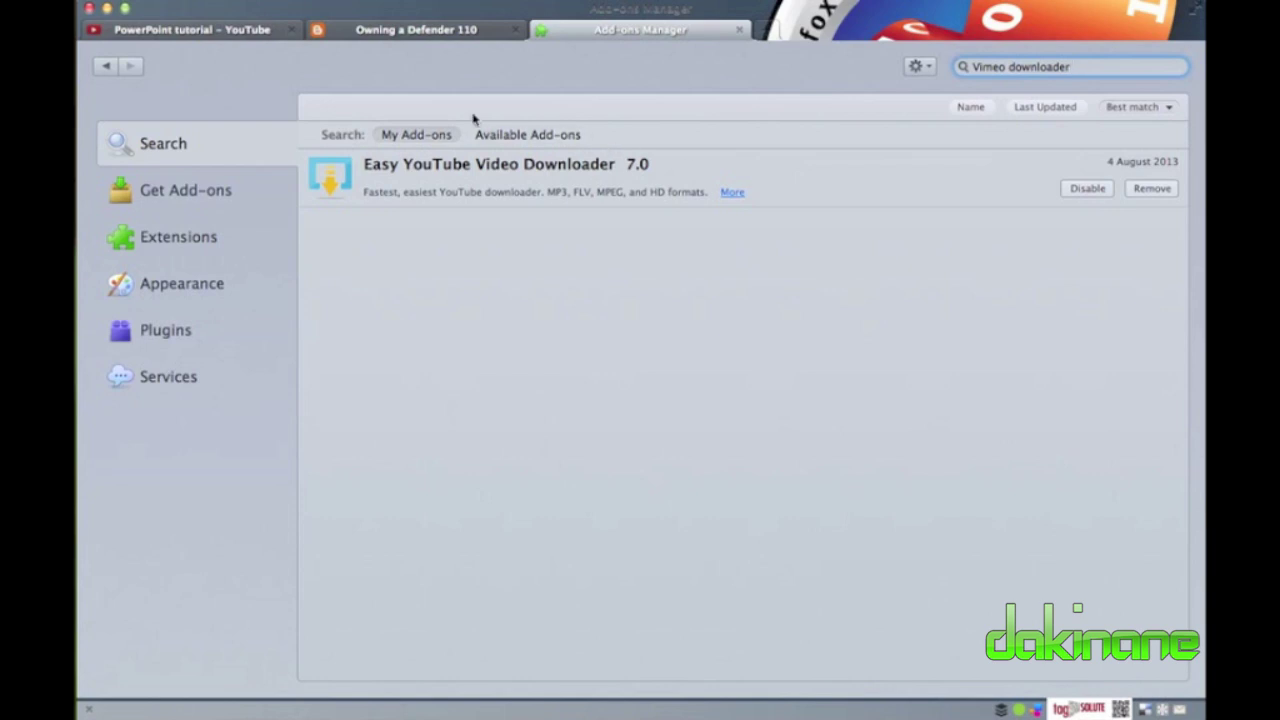
pyautogui.click(257, 31)
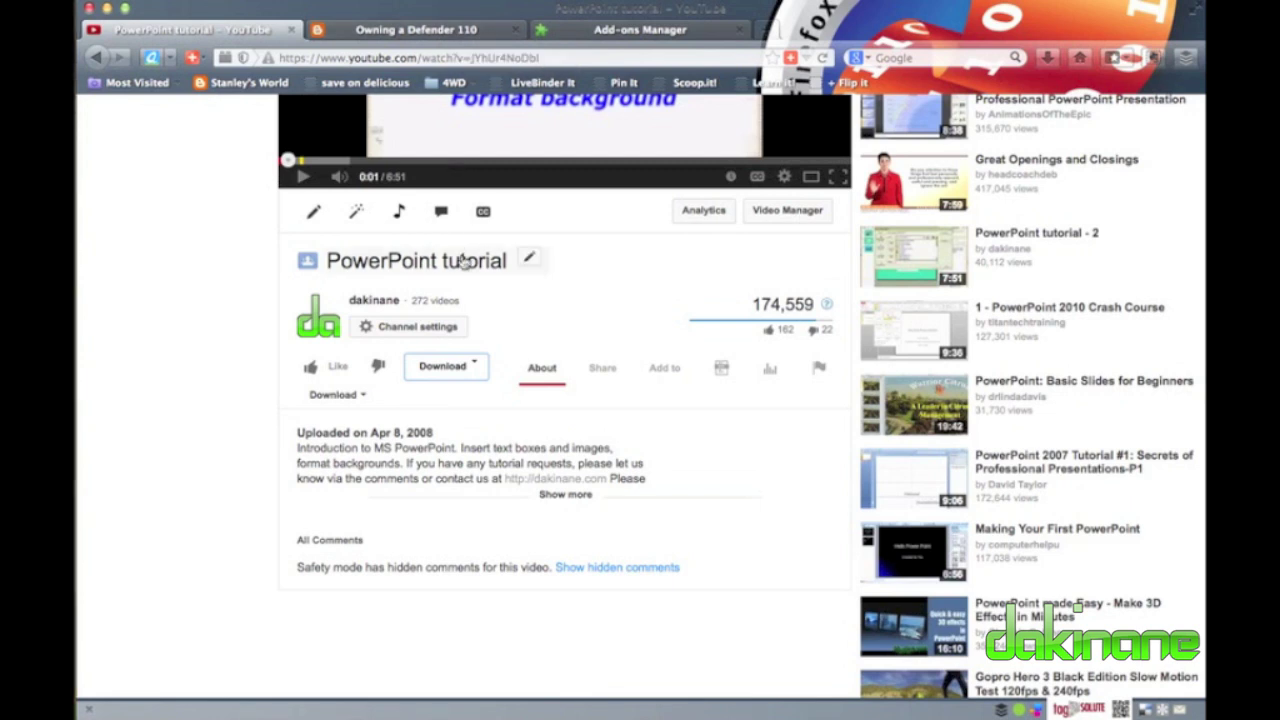
# Return to the Tutorial Template deck on slide 3, glancing at the Themes tab before Home.
pyautogui.hotkey('ctrl', 'Up')
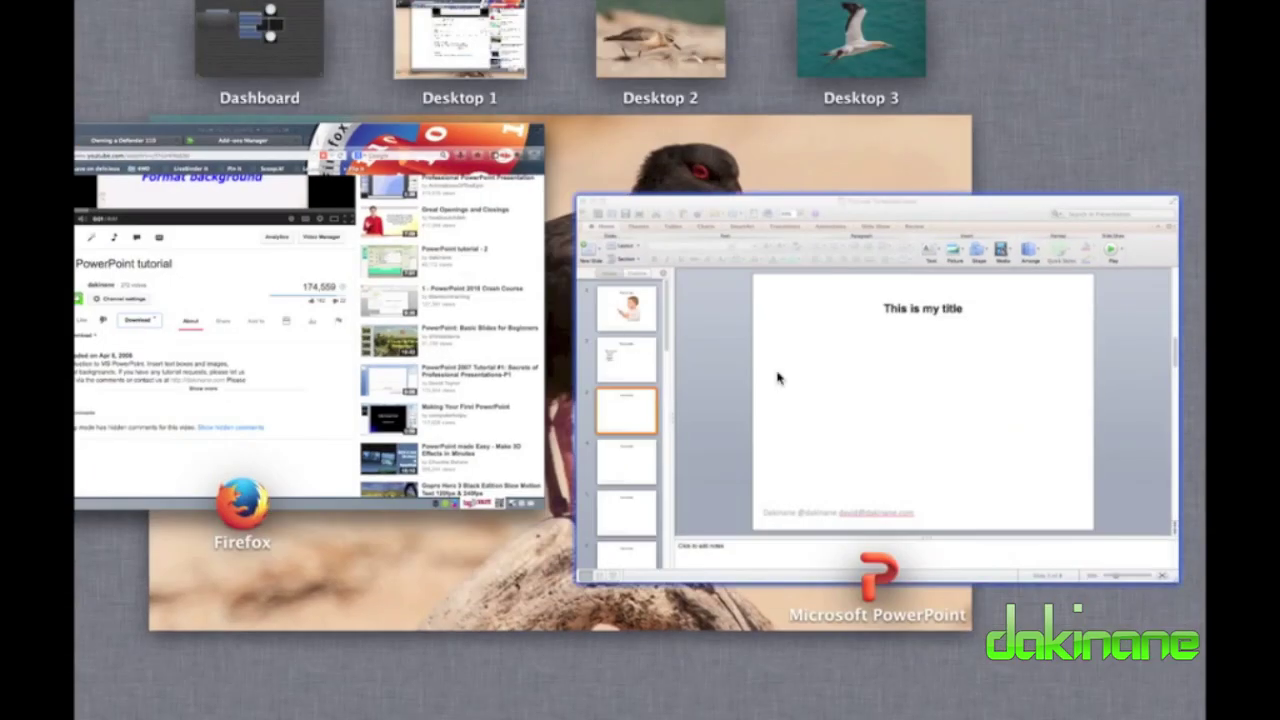
pyautogui.click(777, 374)
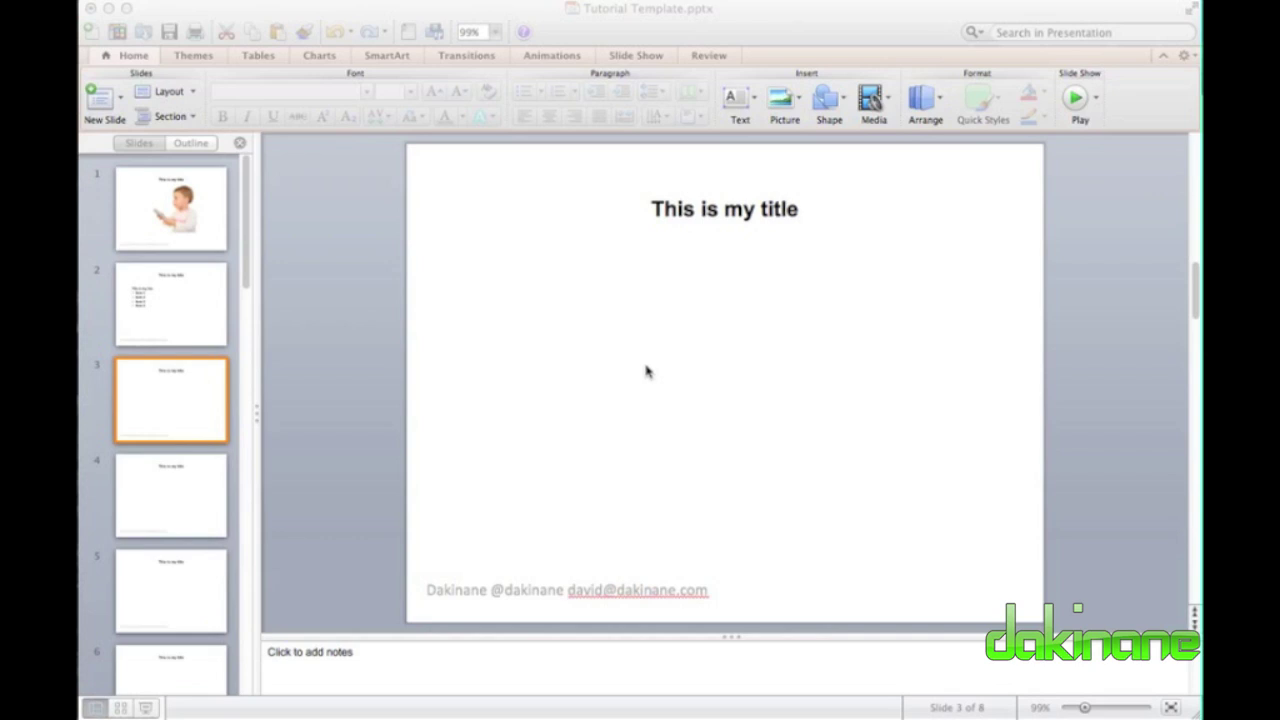
pyautogui.click(528, 304)
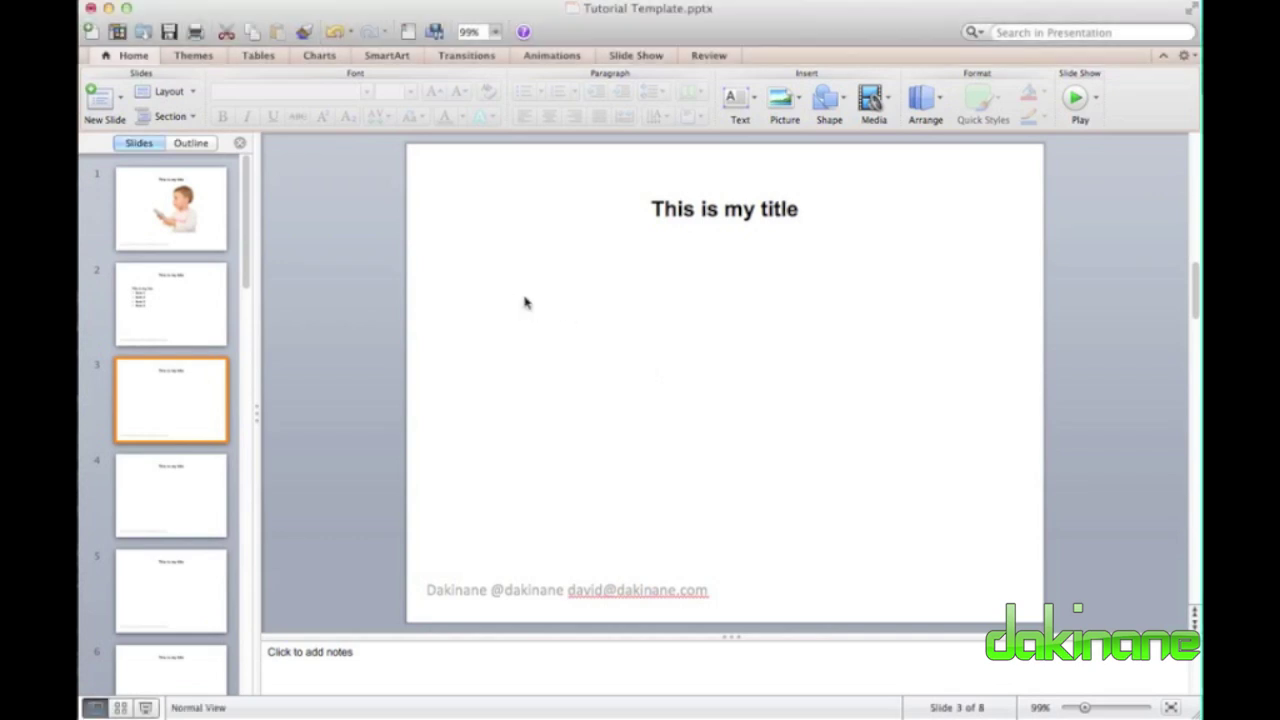
pyautogui.click(192, 53)
pyautogui.click(136, 56)
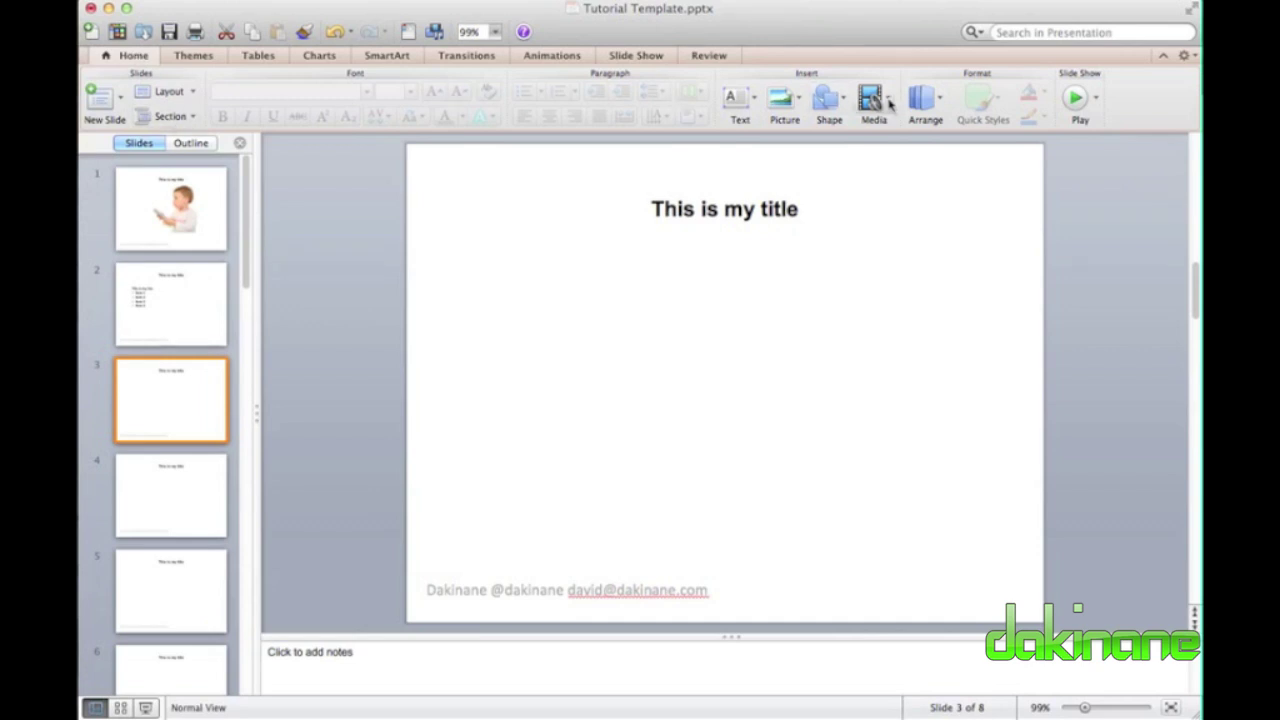
# Insert Social Media Movie.mov from the Videos folder onto slide 3 using Movie from File.
pyautogui.click(889, 104)
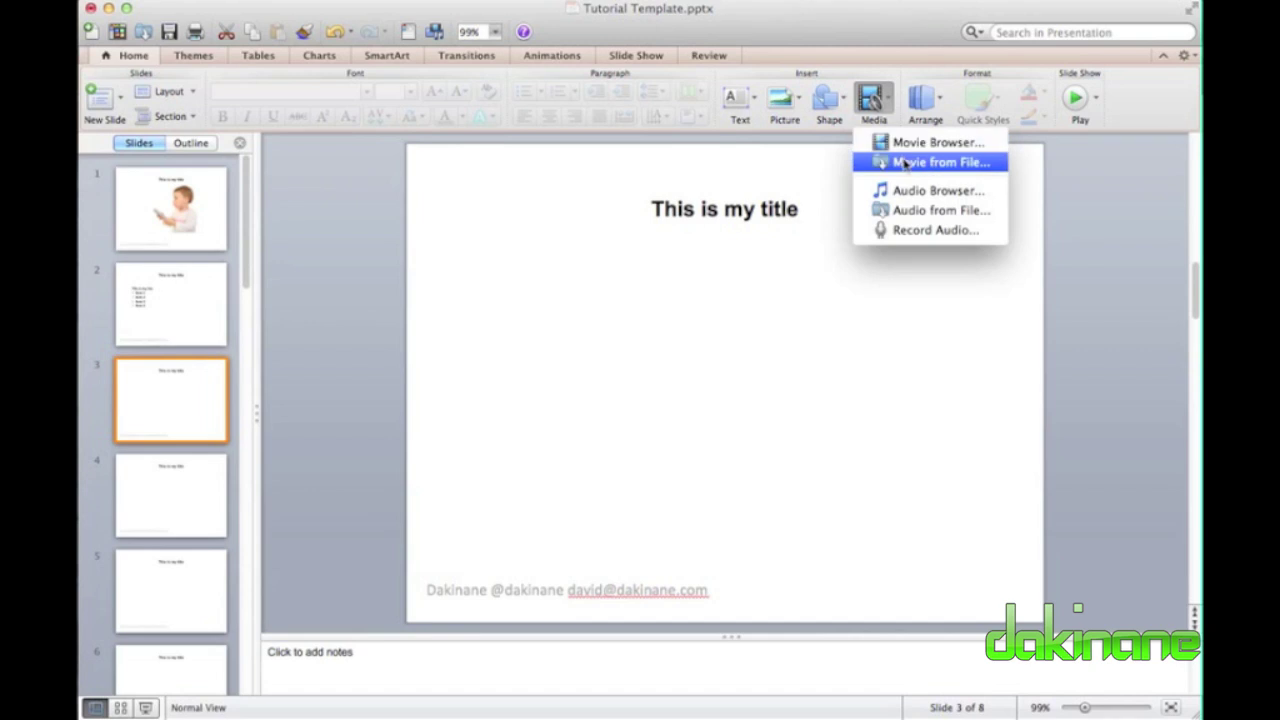
pyautogui.click(922, 163)
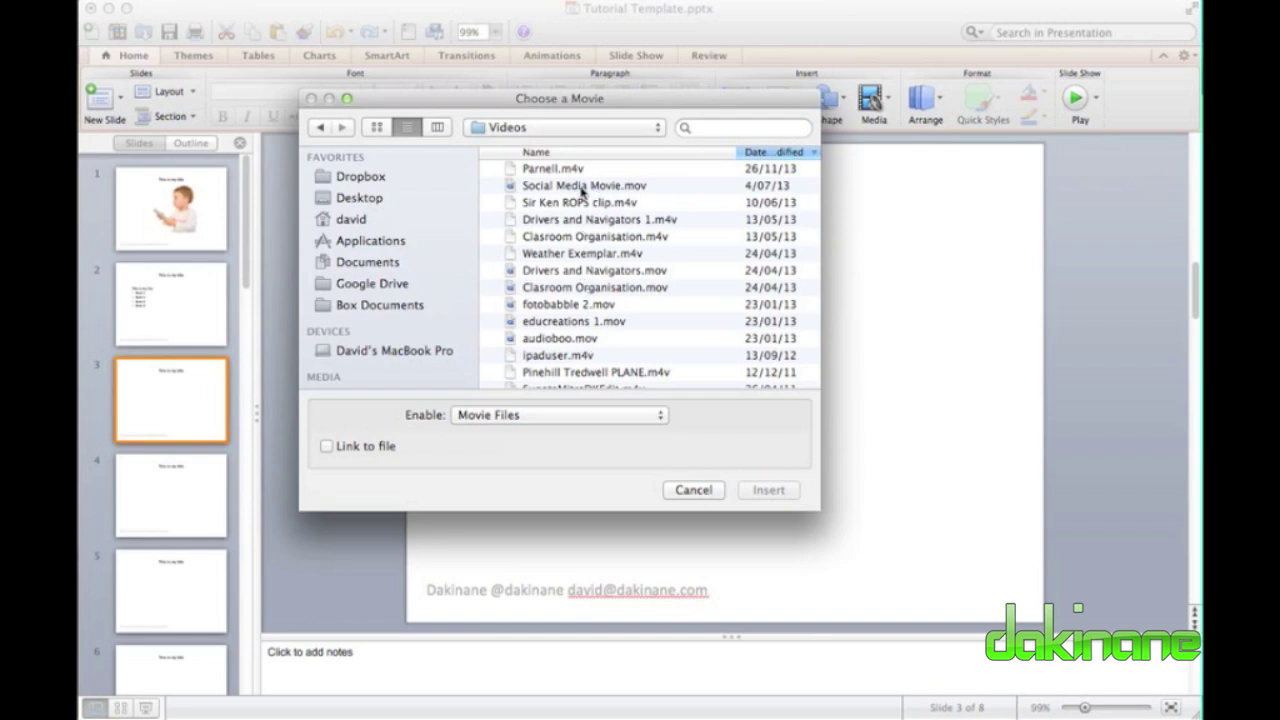
pyautogui.click(582, 188)
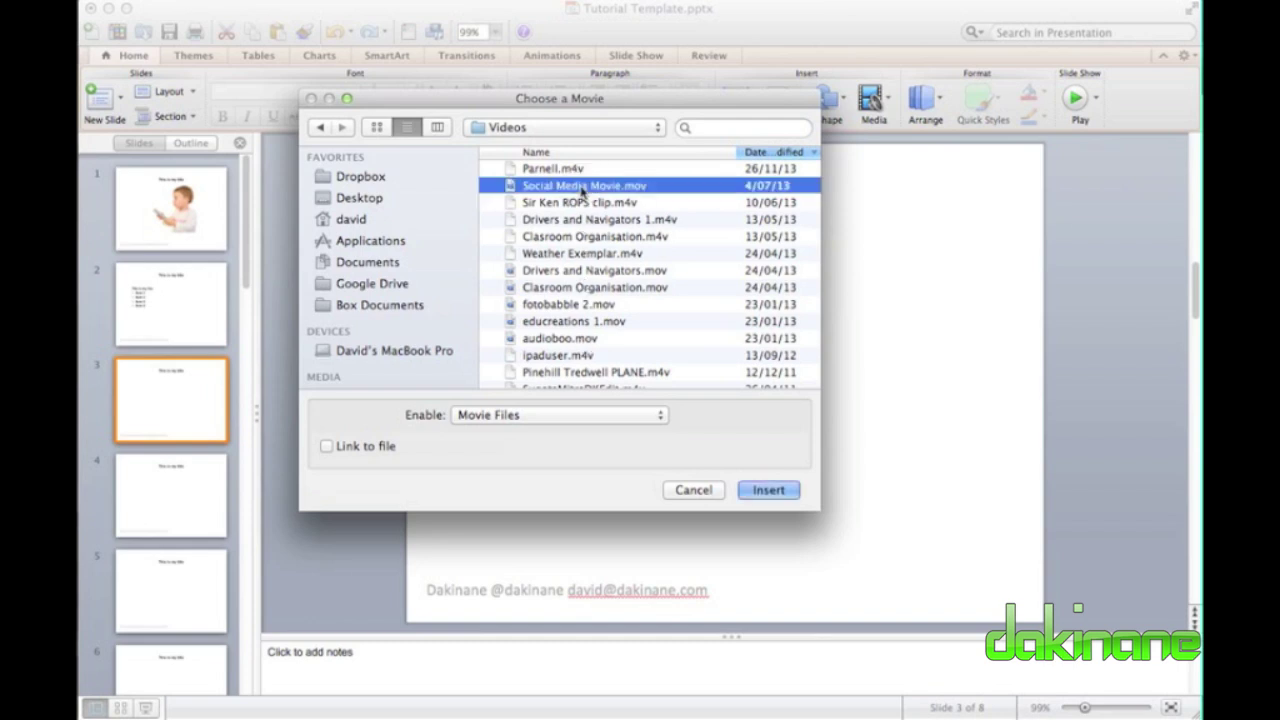
pyautogui.click(770, 490)
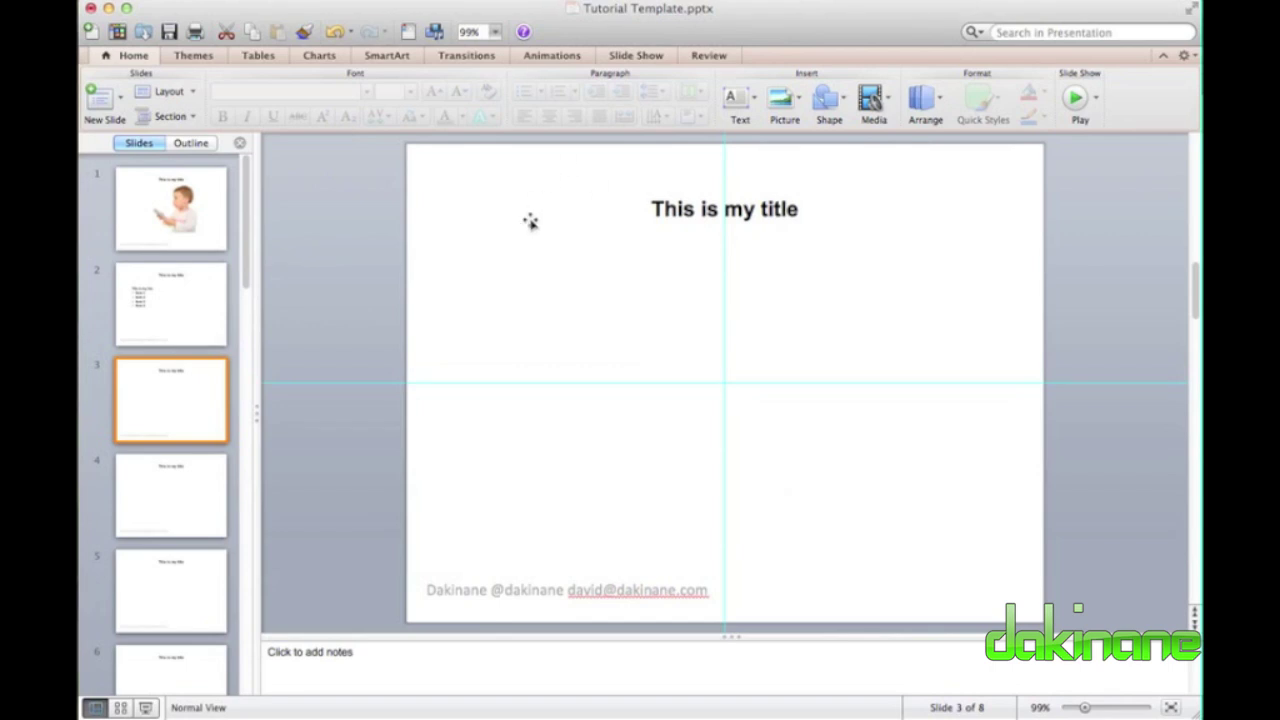
# Resize the movie to 21 x 13.2 cm and position it beneath the title.
pyautogui.moveTo(406, 183); pyautogui.dragTo(497, 242)
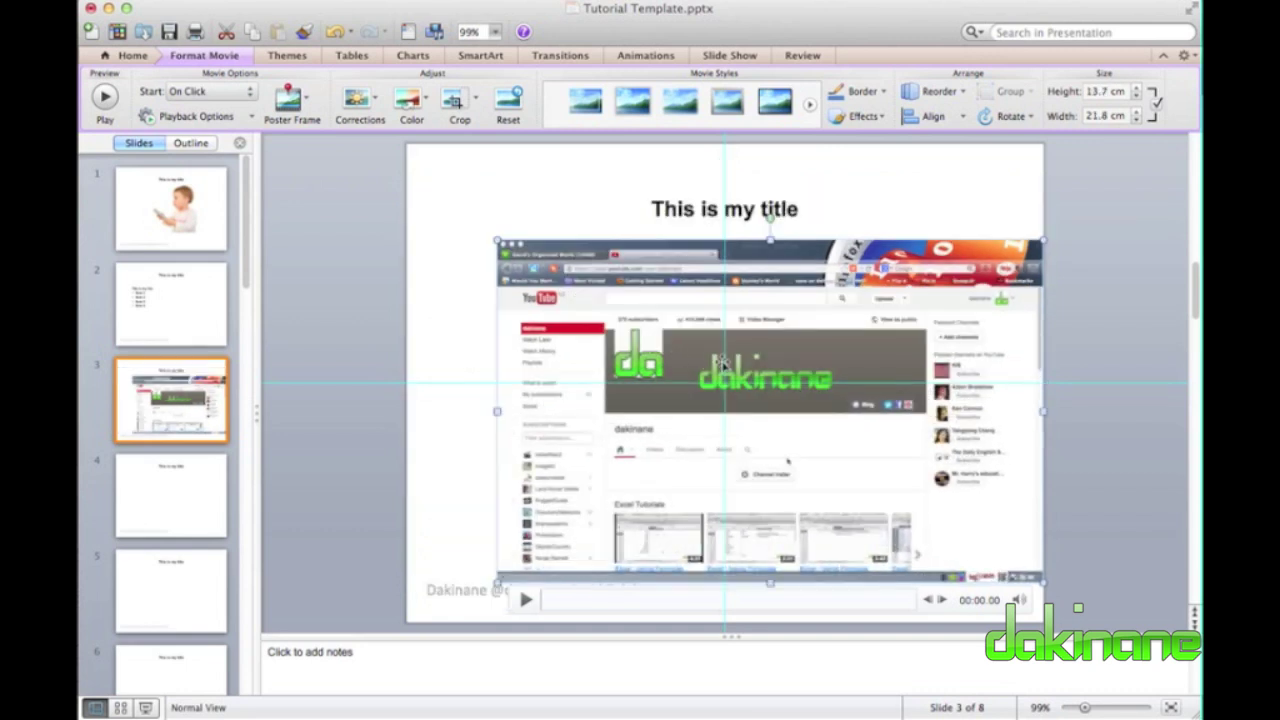
pyautogui.moveTo(714, 360); pyautogui.dragTo(660, 343)
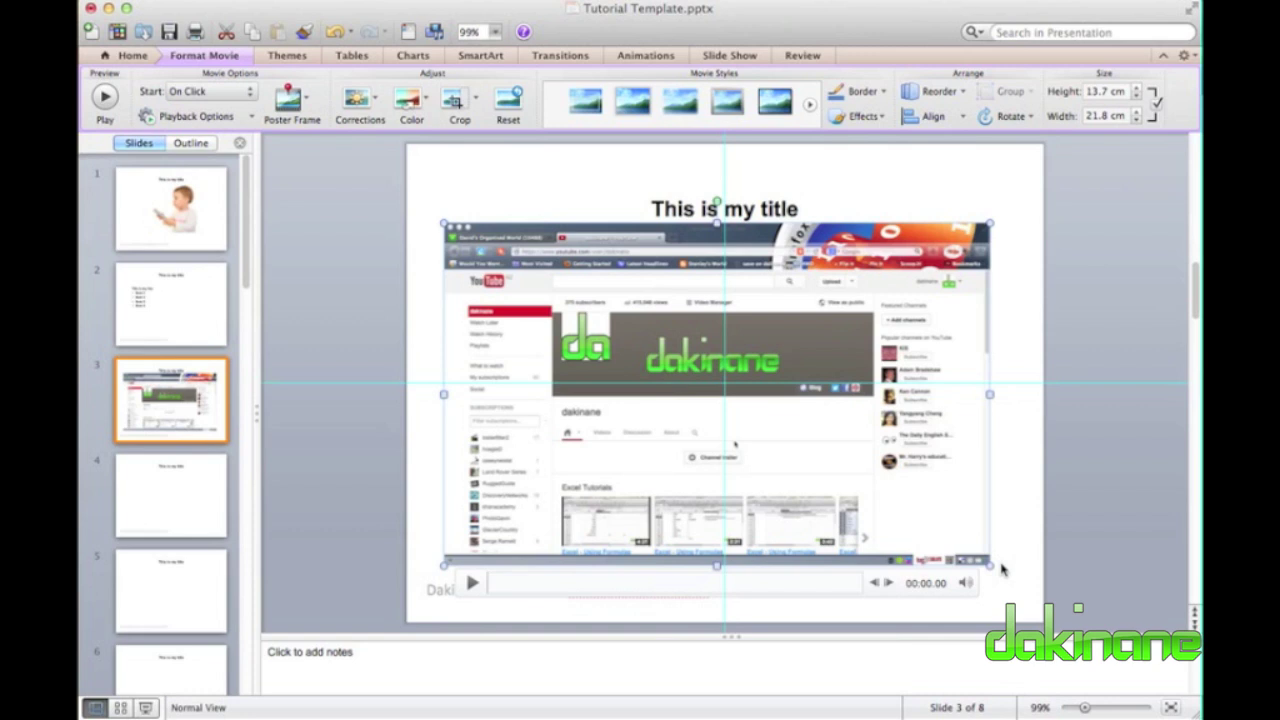
pyautogui.moveTo(990, 564); pyautogui.dragTo(970, 552)
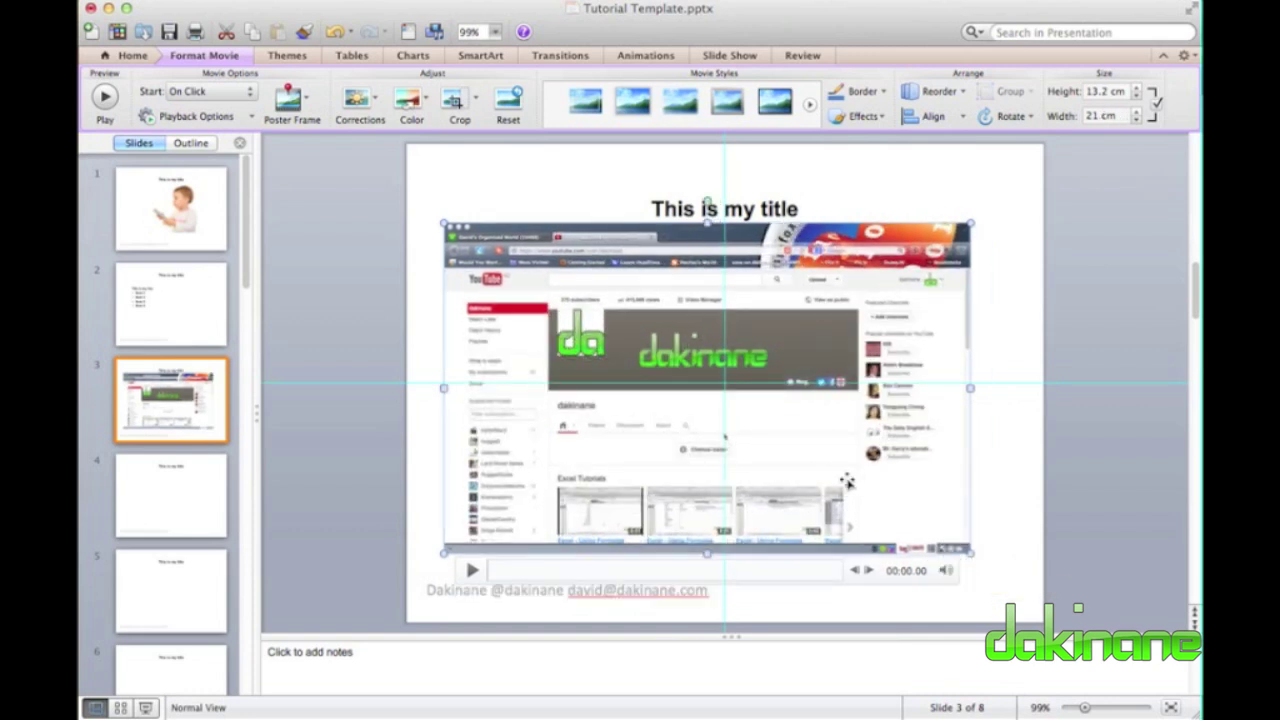
pyautogui.moveTo(846, 480); pyautogui.dragTo(858, 478)
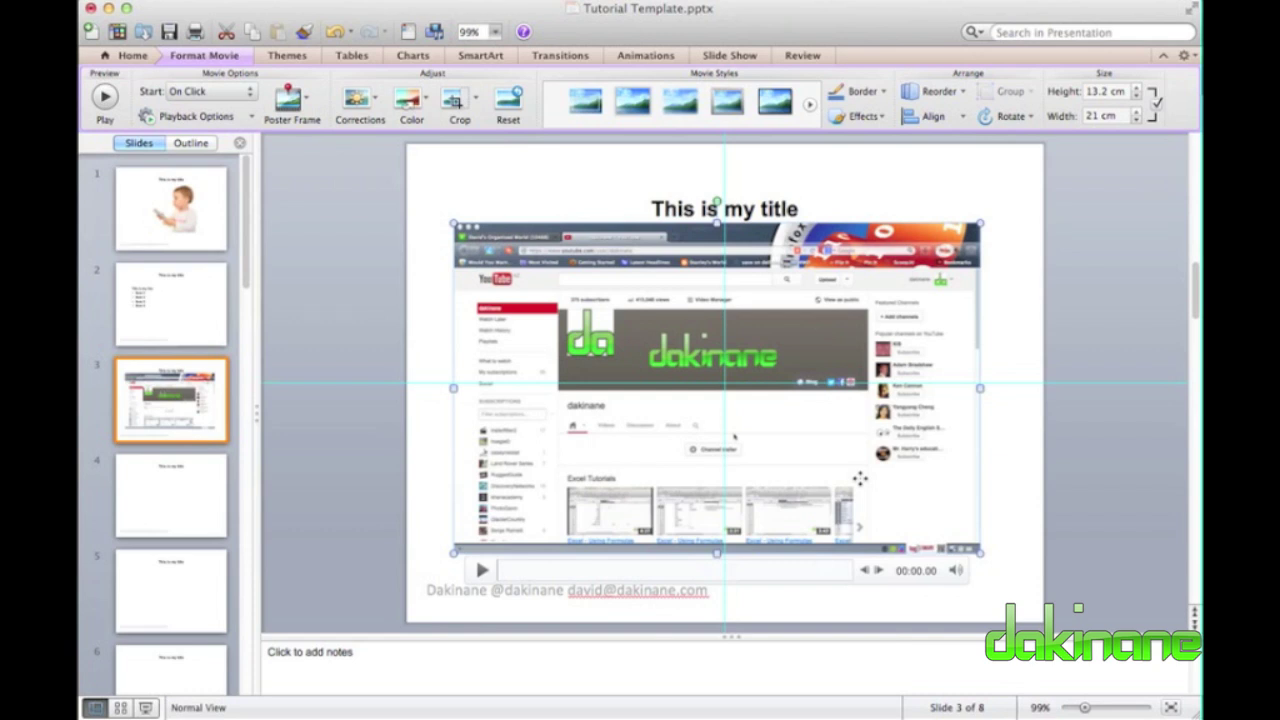
# Nudge the movie slightly right and down, then deselect and reselect it.
pyautogui.press('Right')
pyautogui.press('Right')
pyautogui.press('Right')
pyautogui.press('Right')
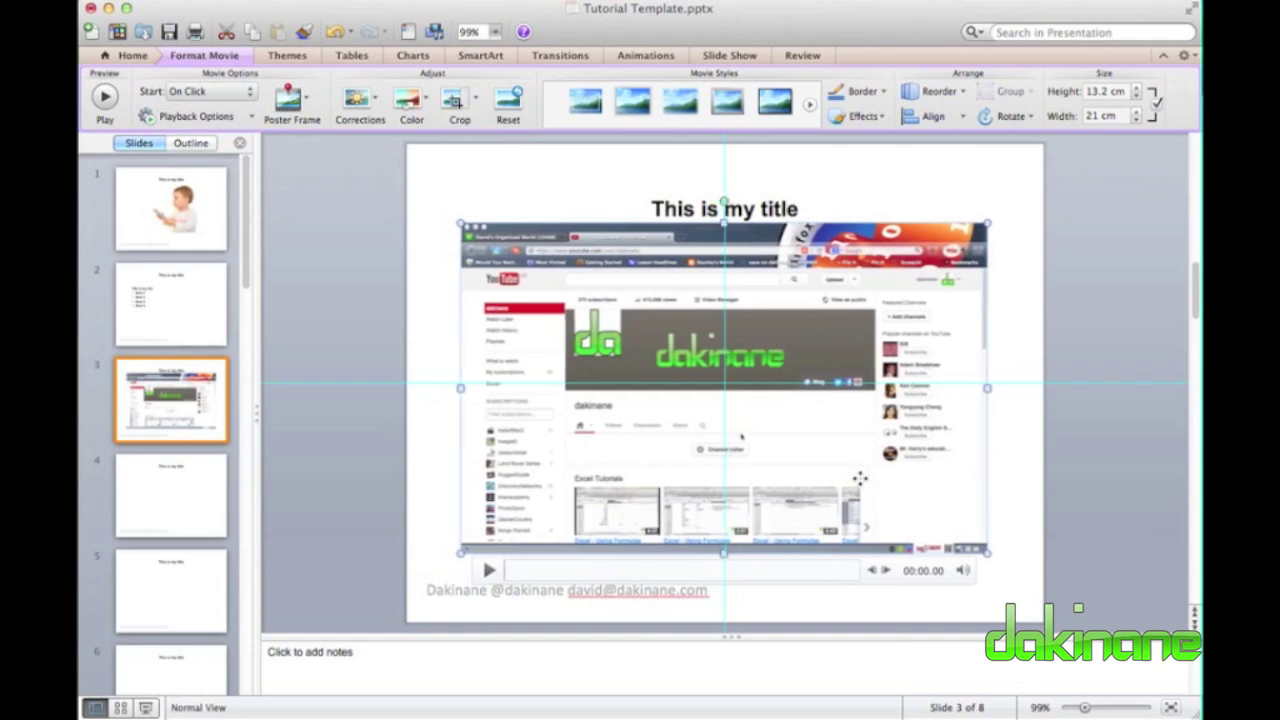
pyautogui.press('Down')
pyautogui.press('Down')
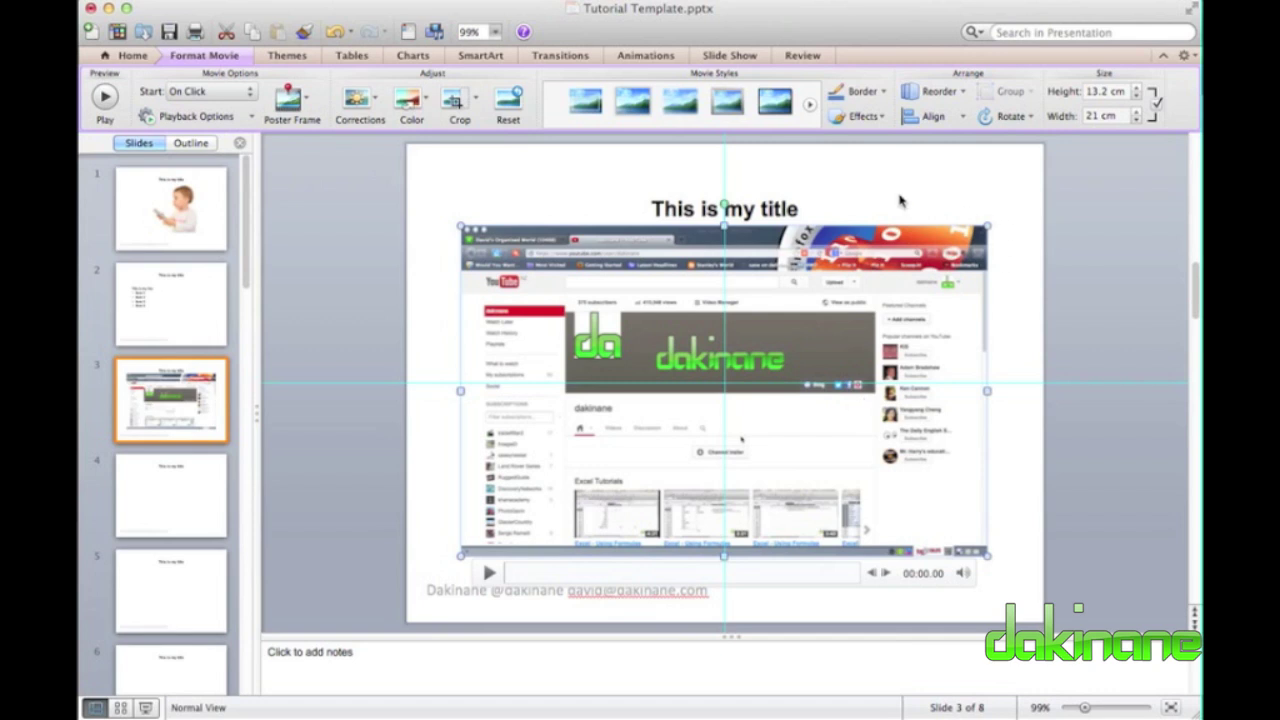
pyautogui.click(899, 201)
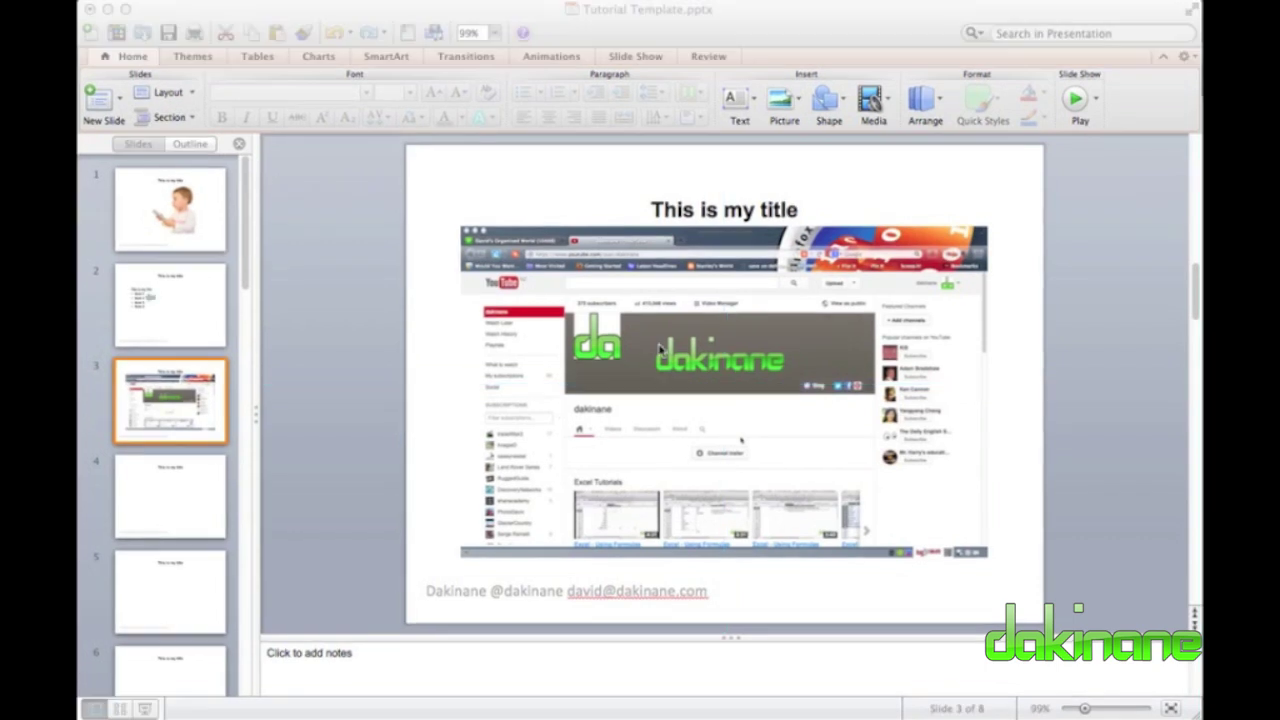
pyautogui.click(627, 348)
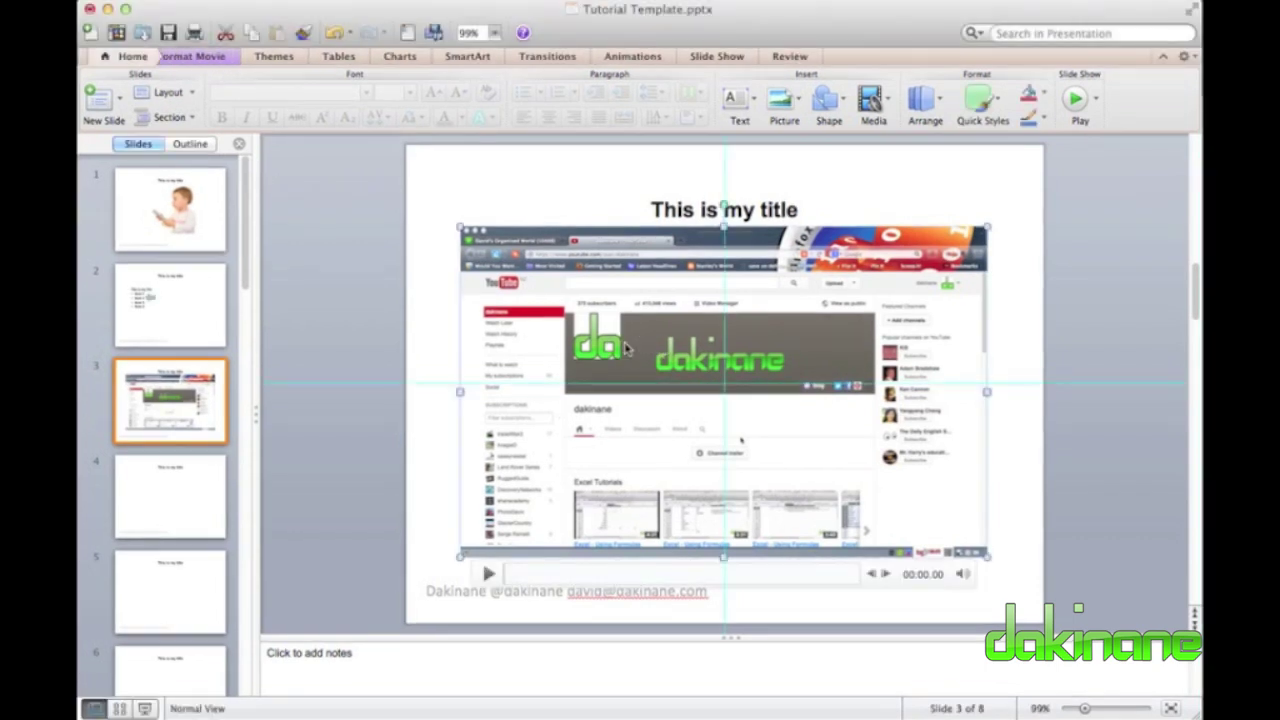
# Set the movie's click action to Play in Action Settings, then go to slide 4.
pyautogui.rightClick(635, 345)
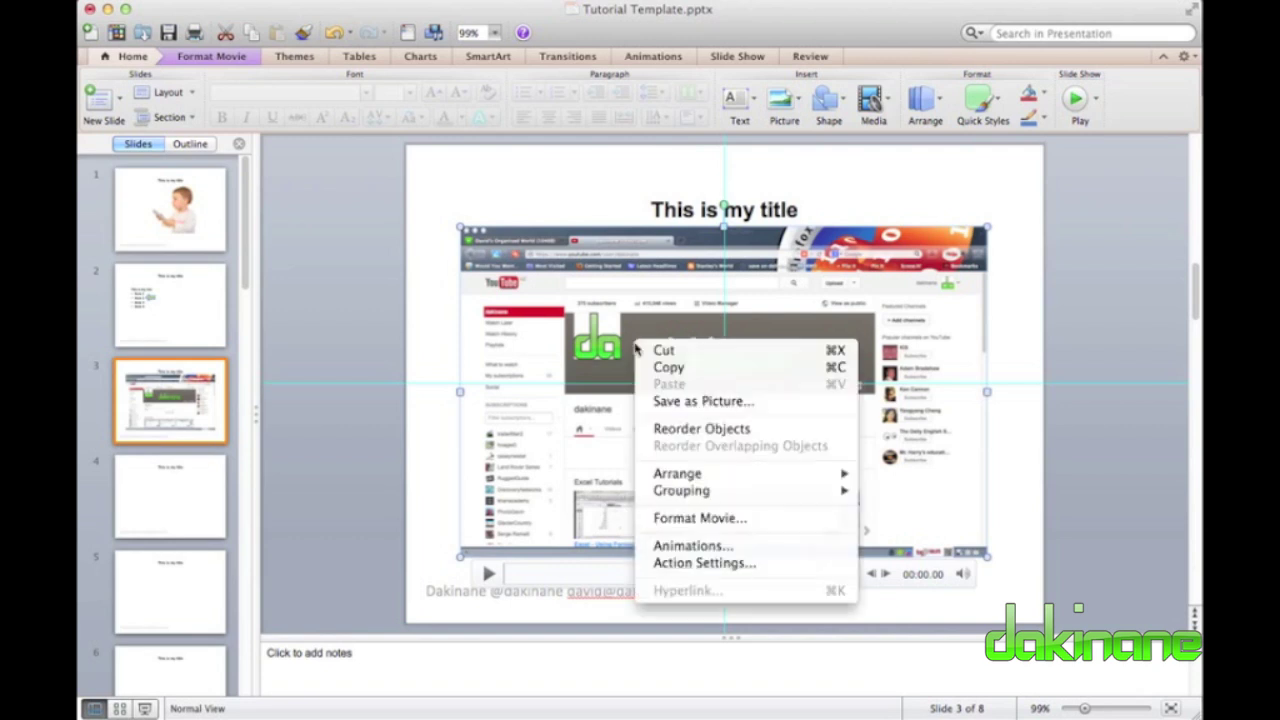
pyautogui.click(690, 563)
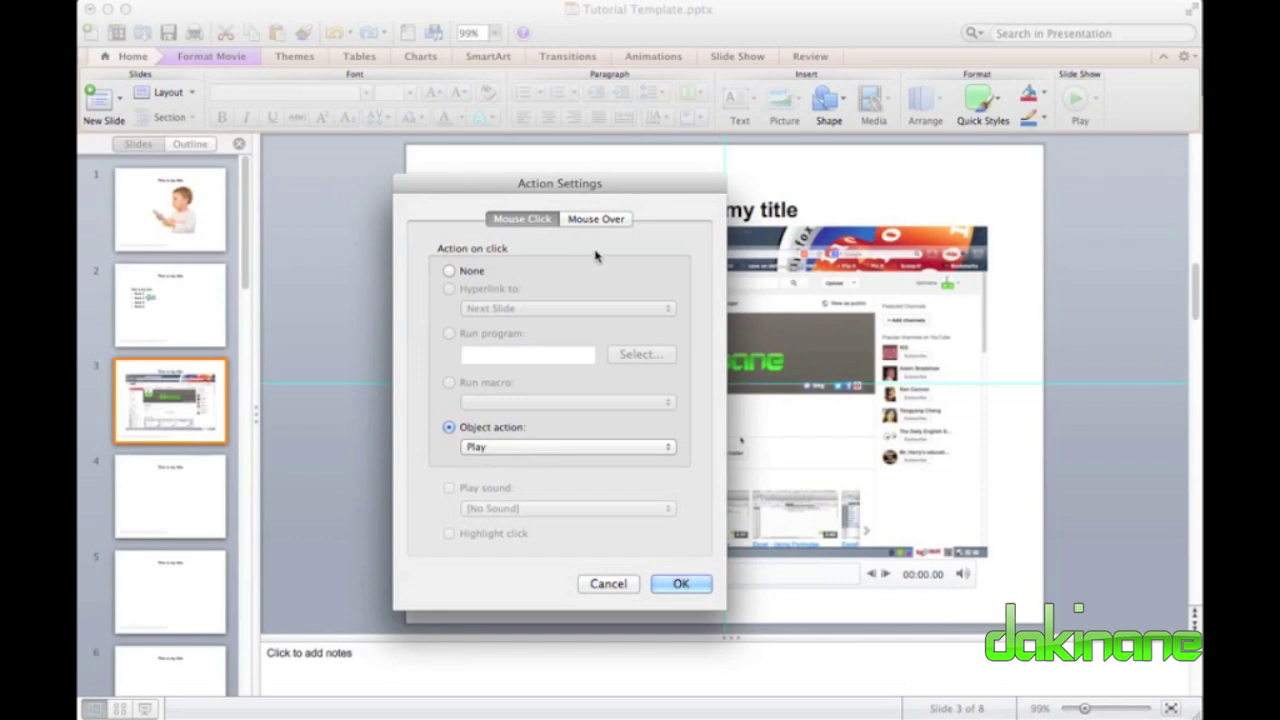
pyautogui.click(681, 584)
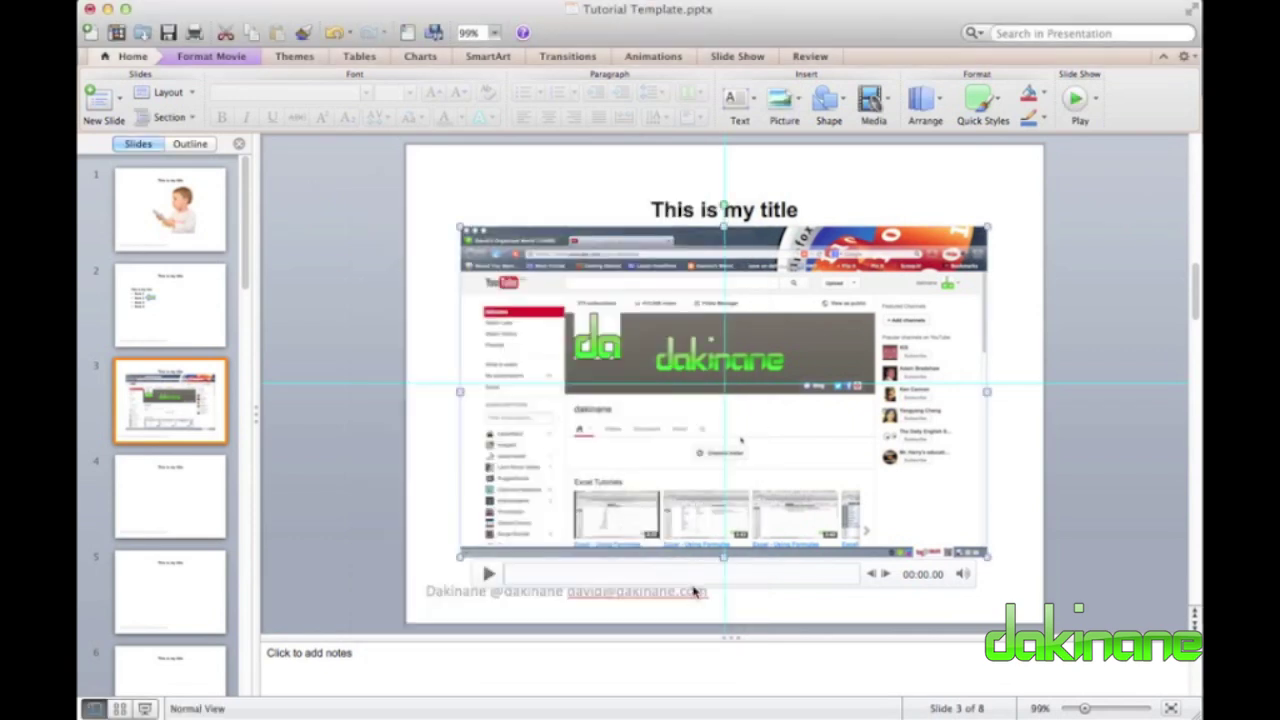
pyautogui.click(169, 500)
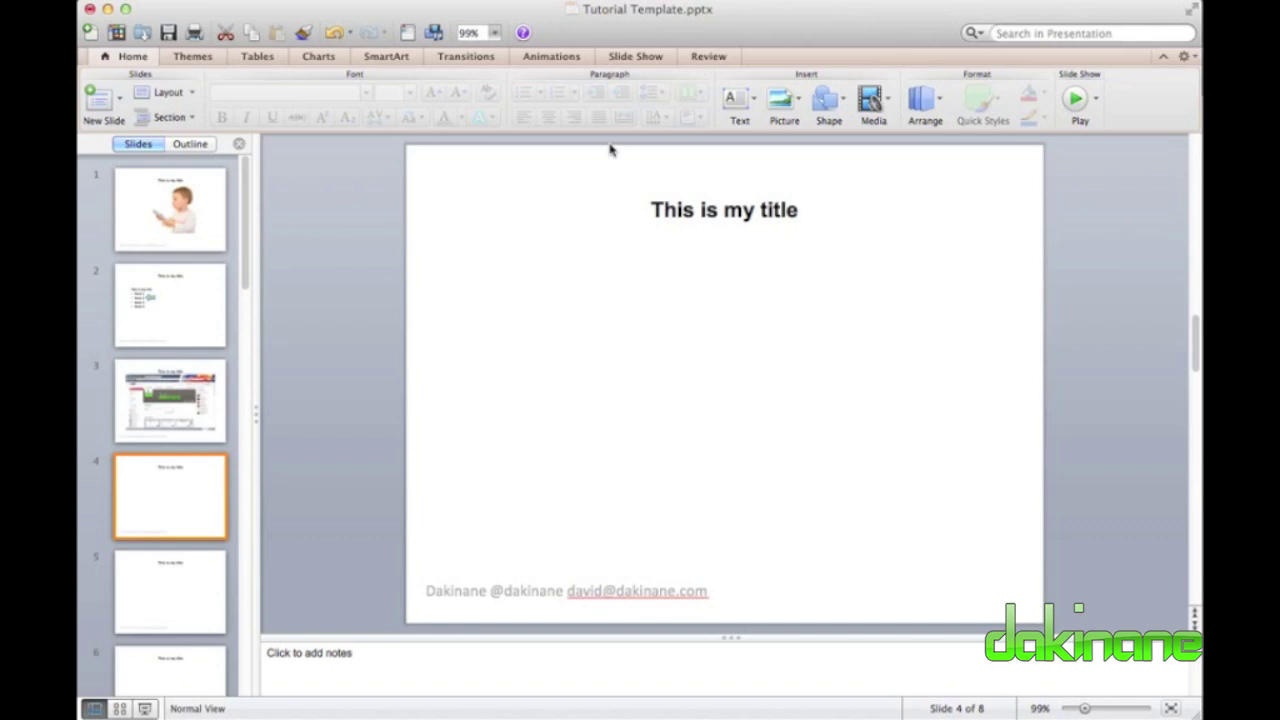
# Insert Tutorial Audio Clip.mp3 from the Desktop onto slide 4 using Audio from File.
pyautogui.click(888, 102)
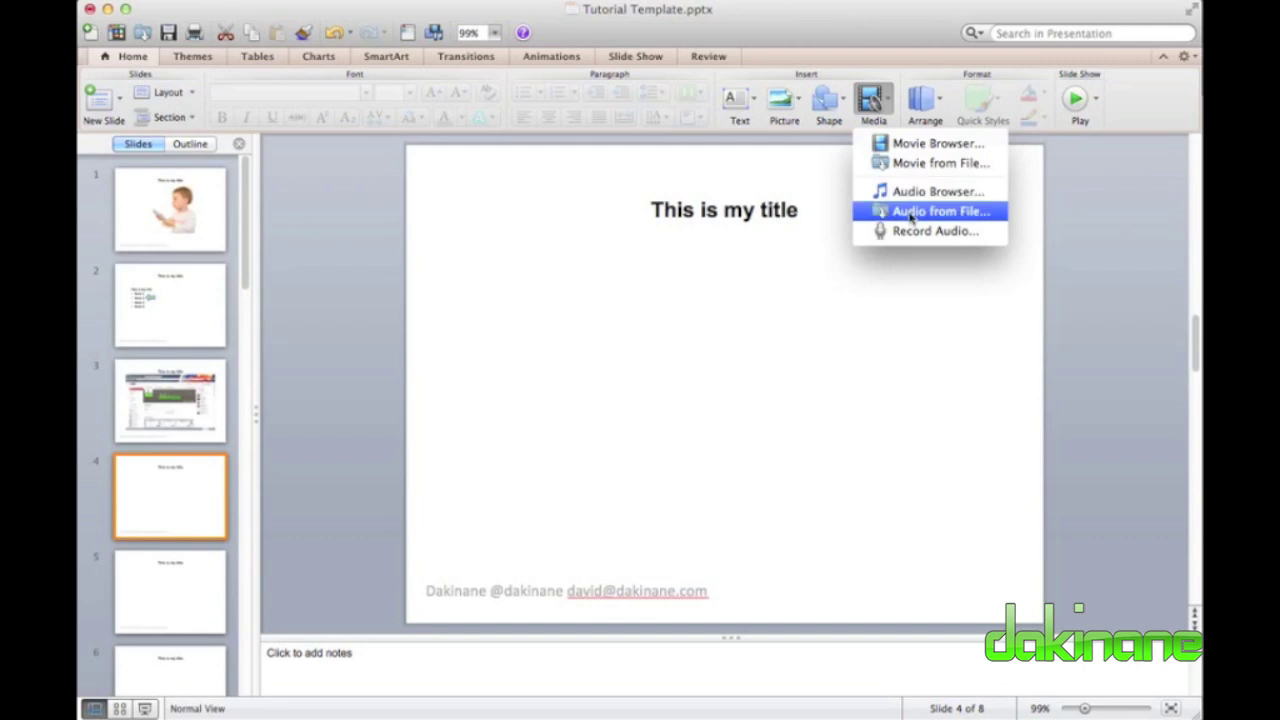
pyautogui.click(910, 213)
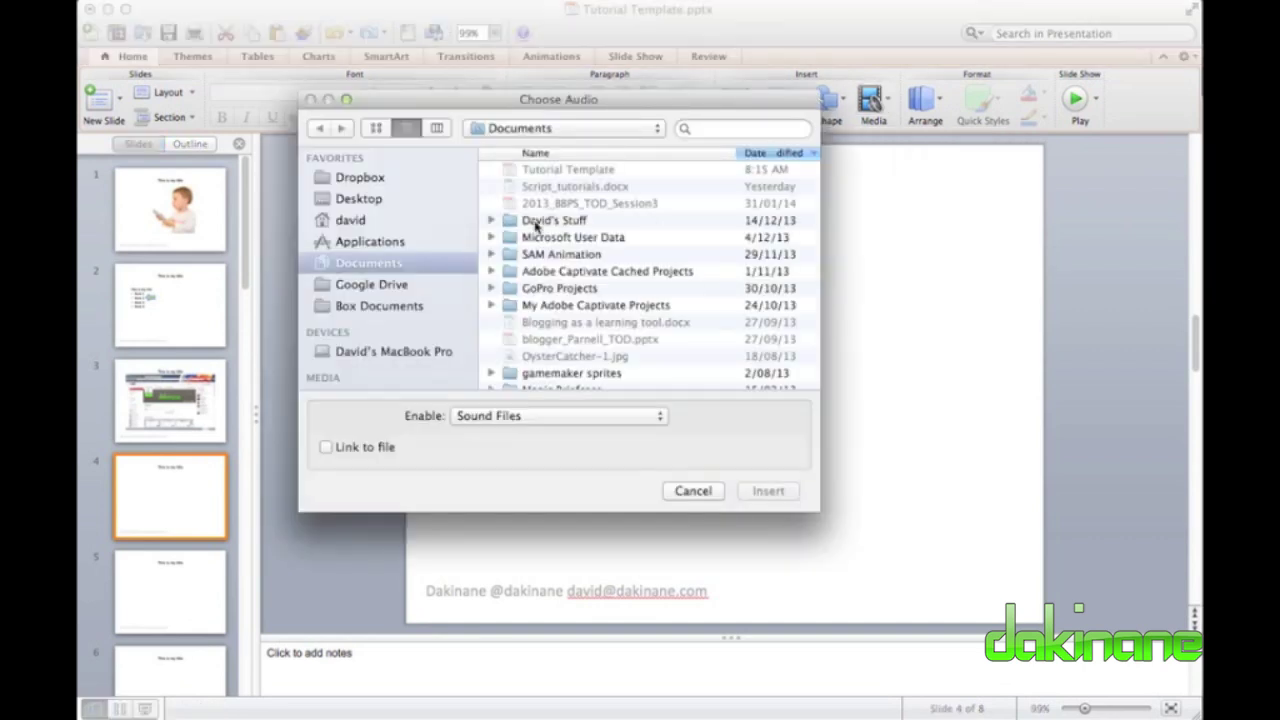
pyautogui.click(365, 200)
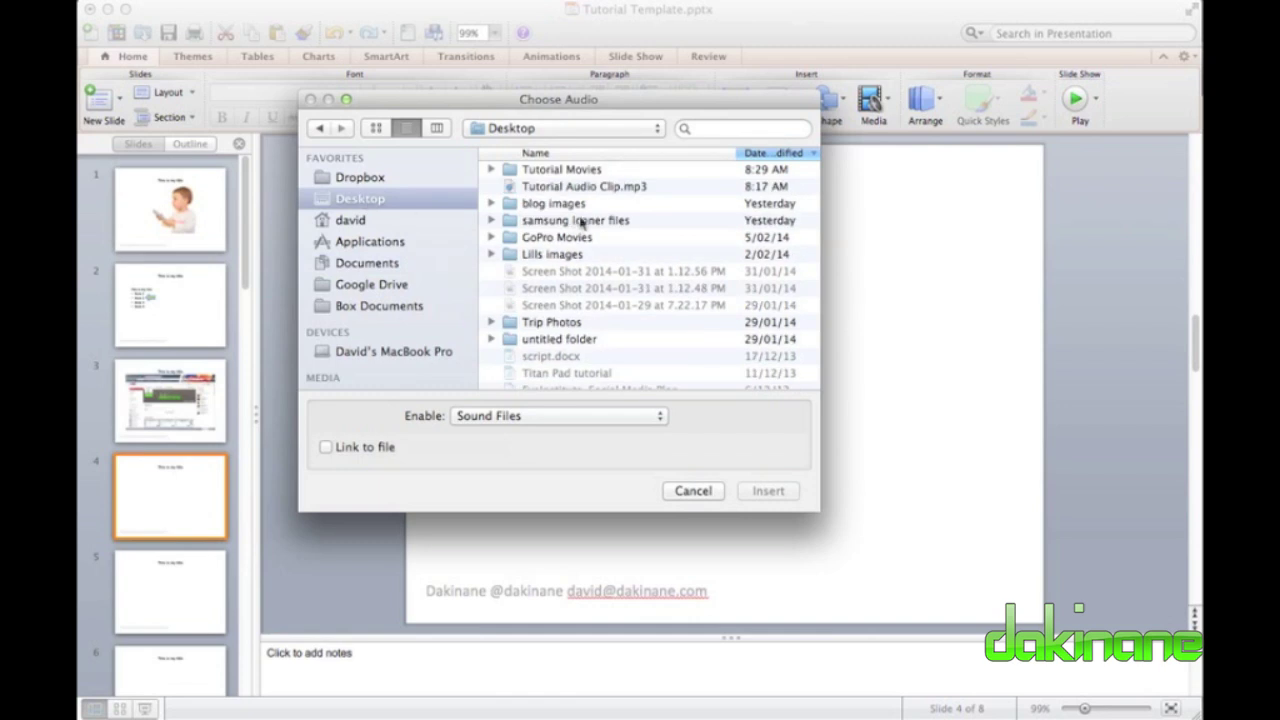
pyautogui.click(575, 187)
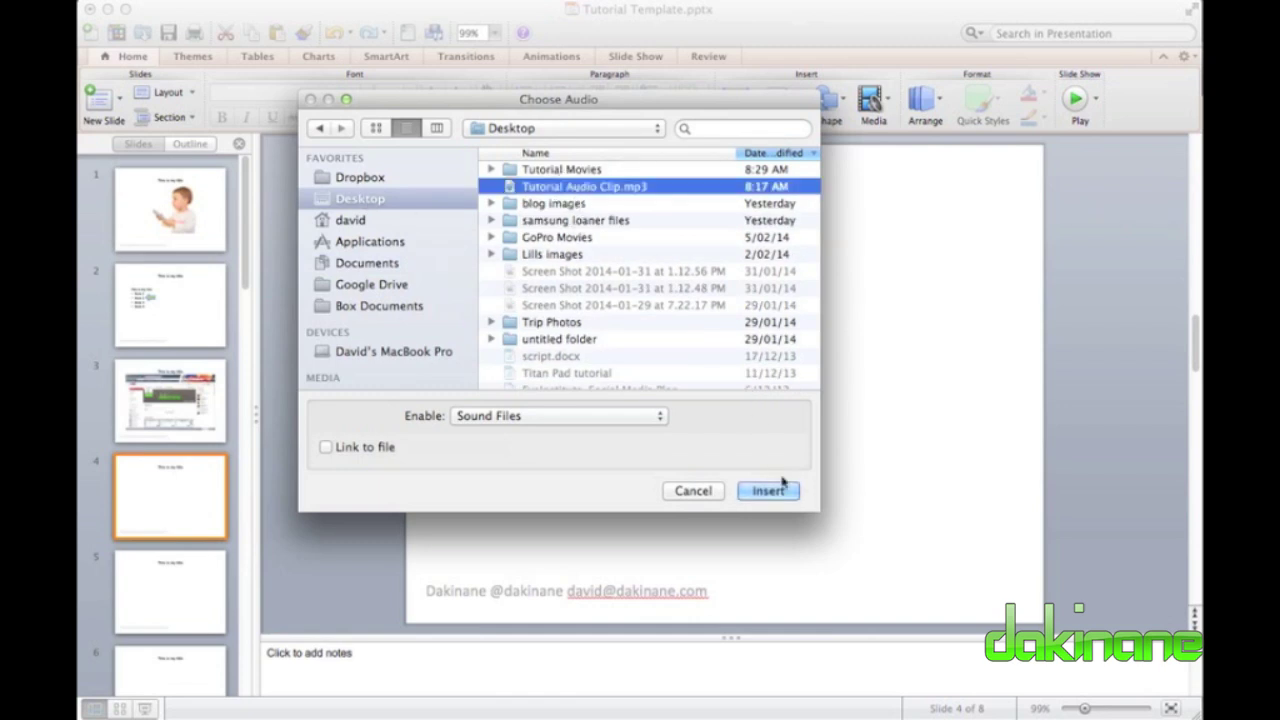
pyautogui.click(768, 491)
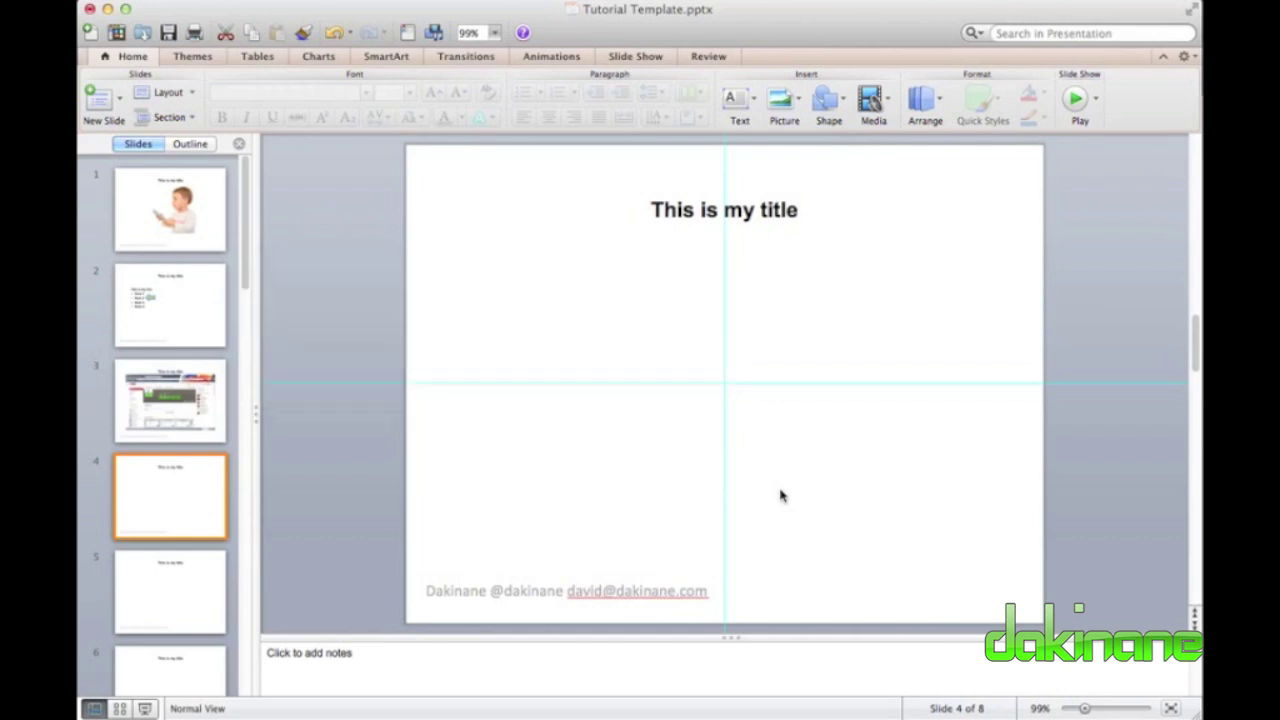
# Place the speaker icon at the upper left beside the title and reselect it.
pyautogui.moveTo(733, 385); pyautogui.dragTo(500, 268)
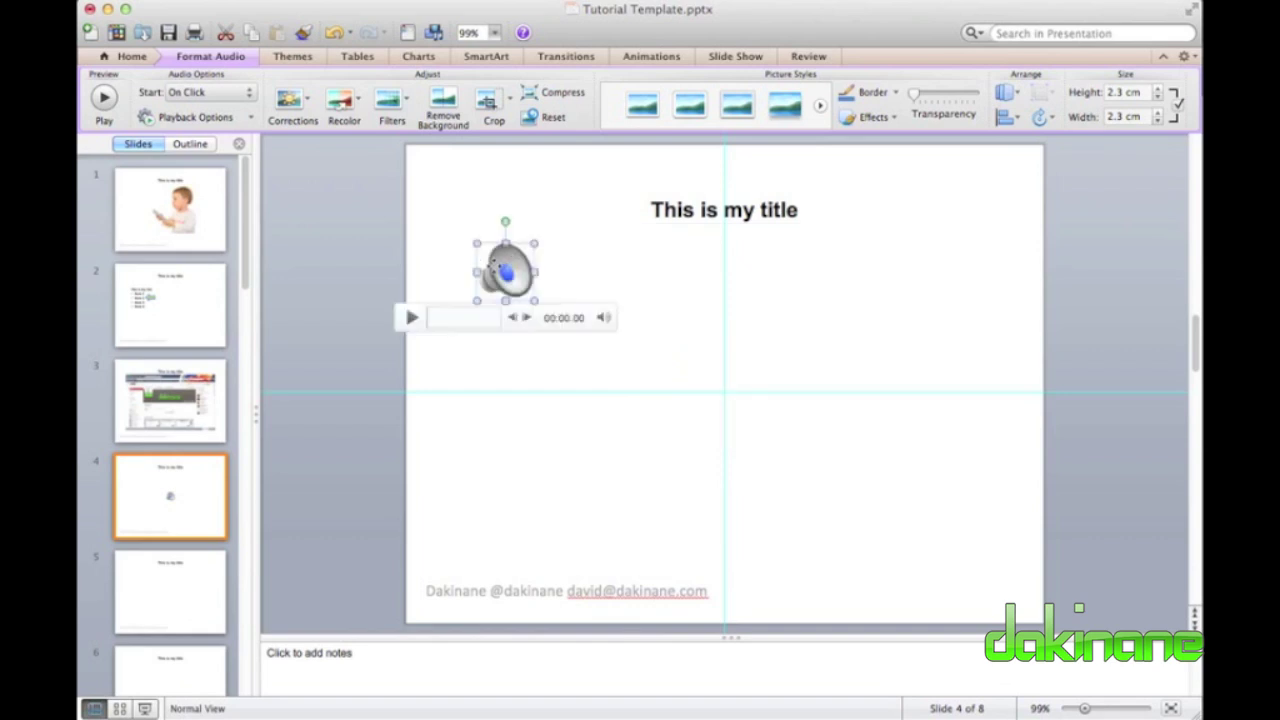
pyautogui.click(513, 363)
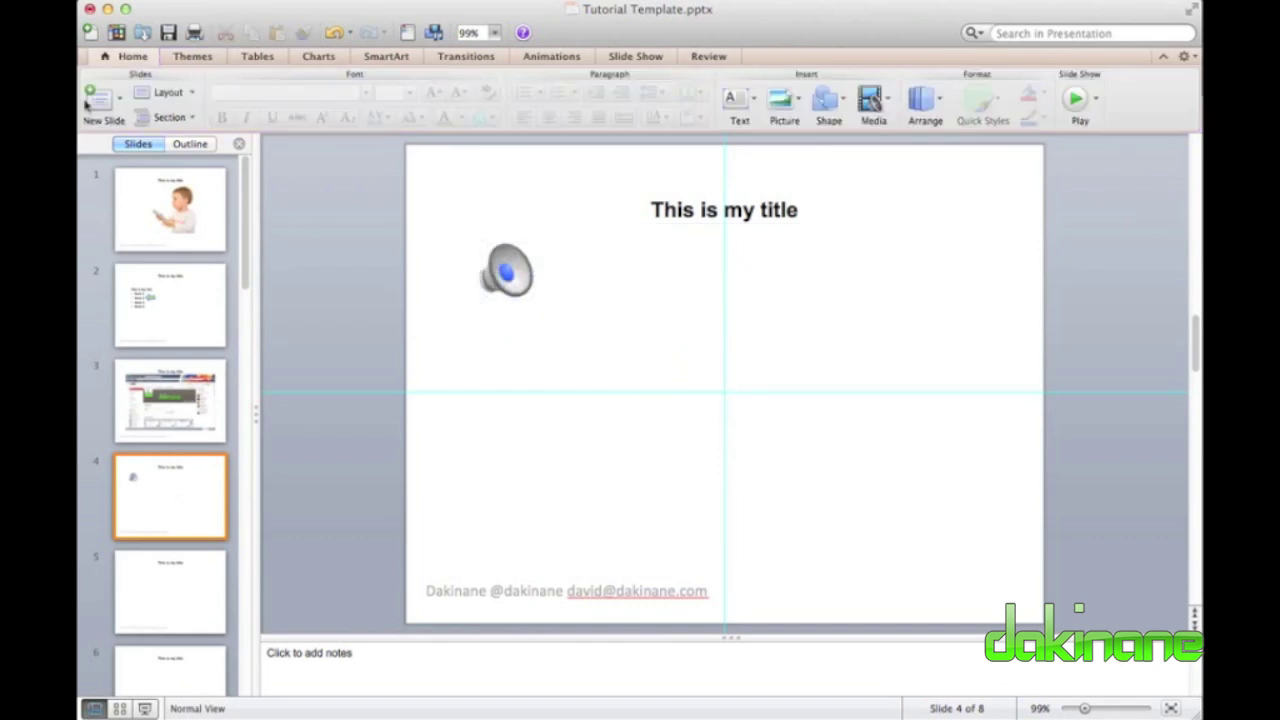
pyautogui.click(510, 278)
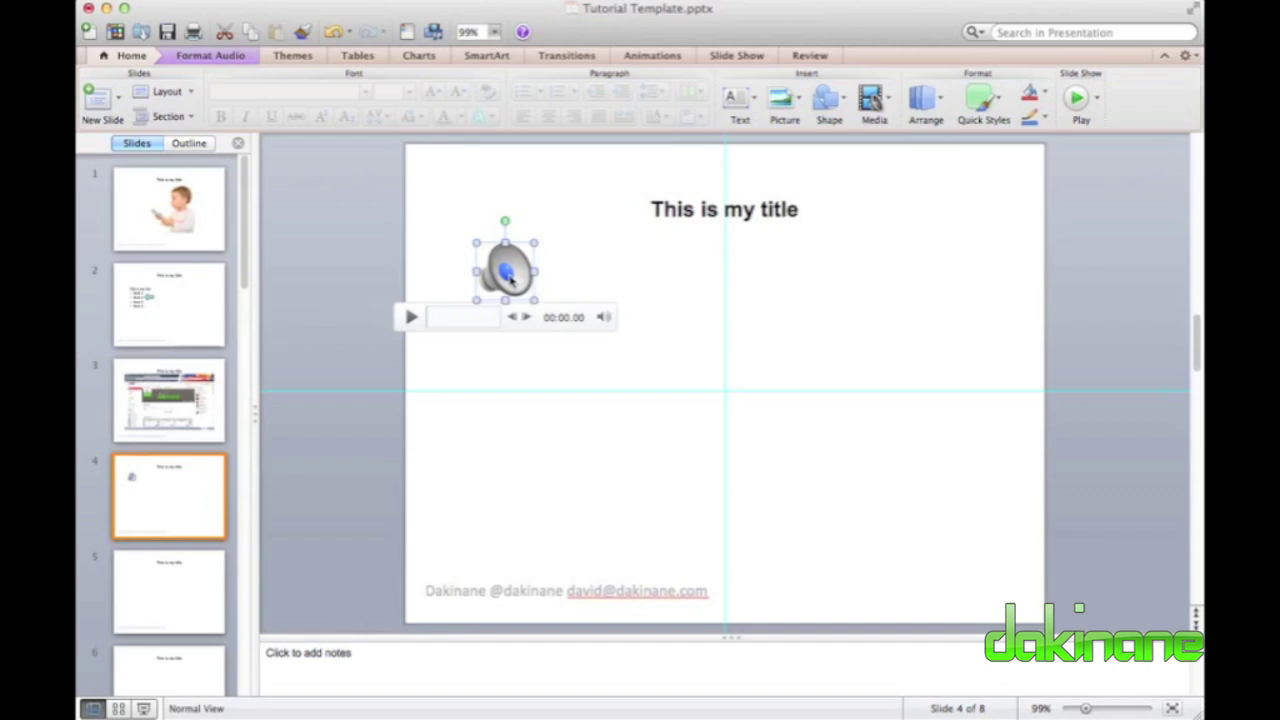
# Set the audio's Start option to Automatically on the Format Audio tab.
pyautogui.click(212, 56)
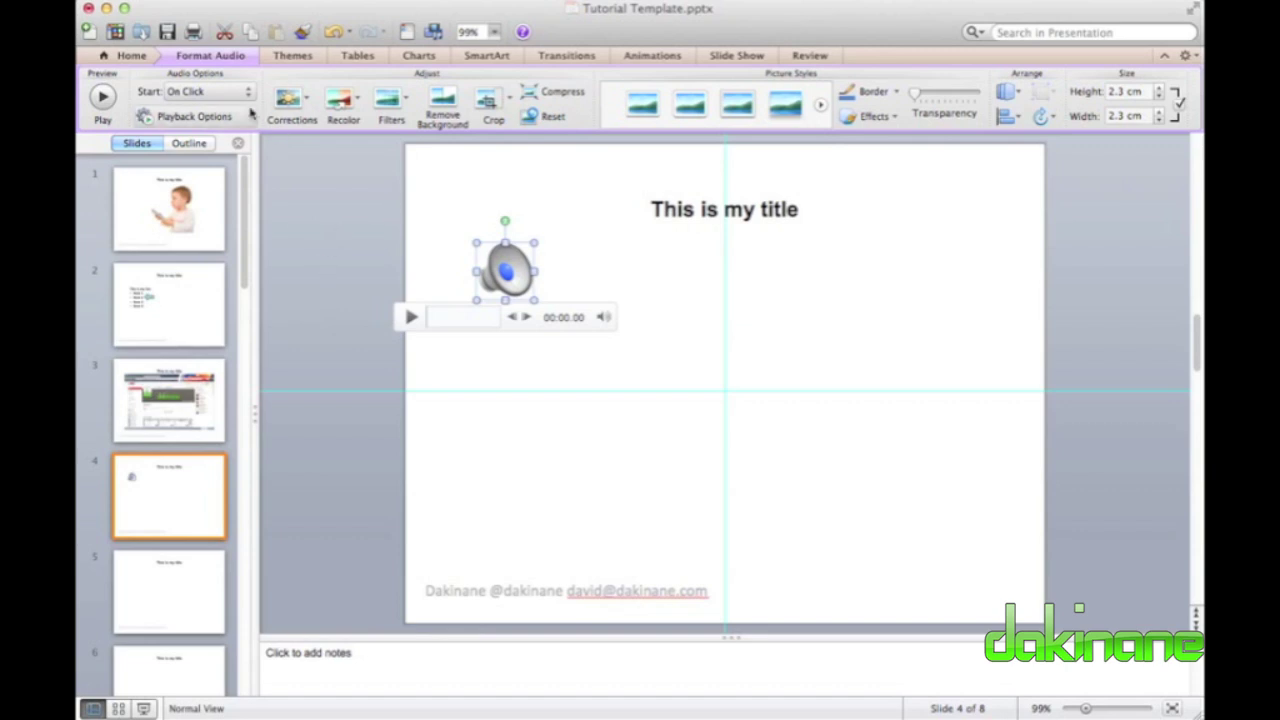
pyautogui.click(249, 92)
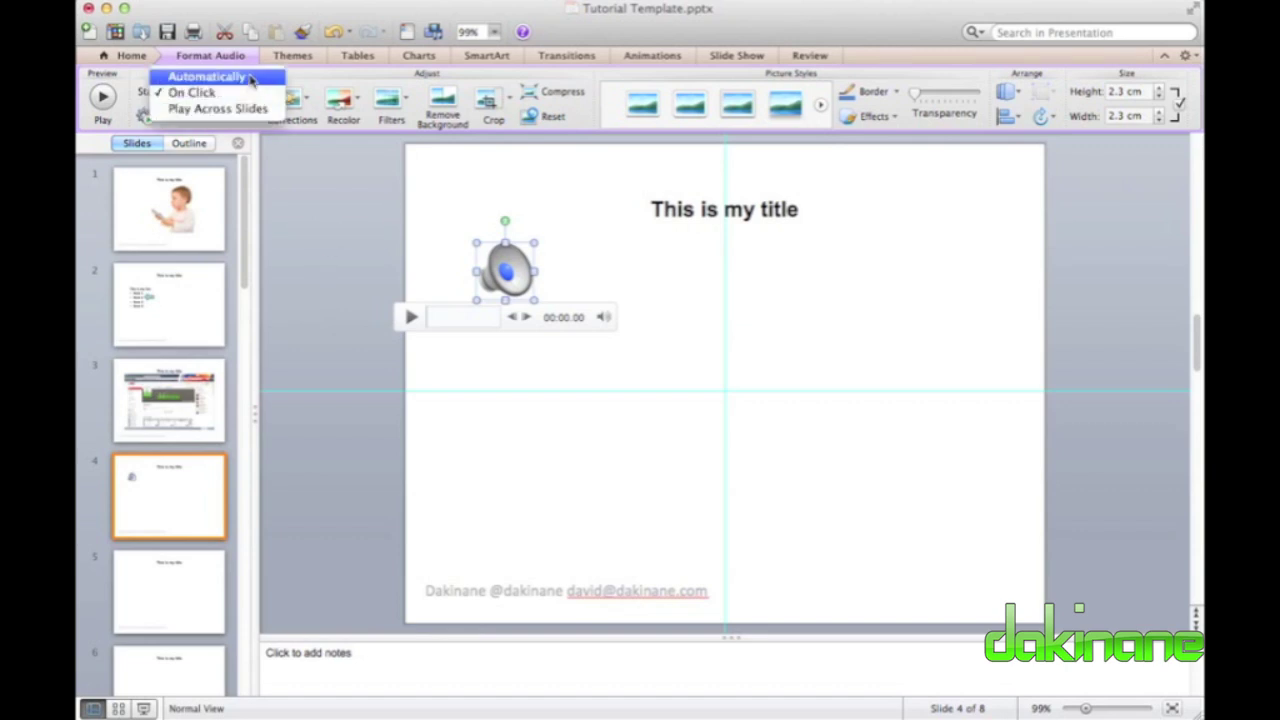
pyautogui.click(251, 78)
pyautogui.click(249, 92)
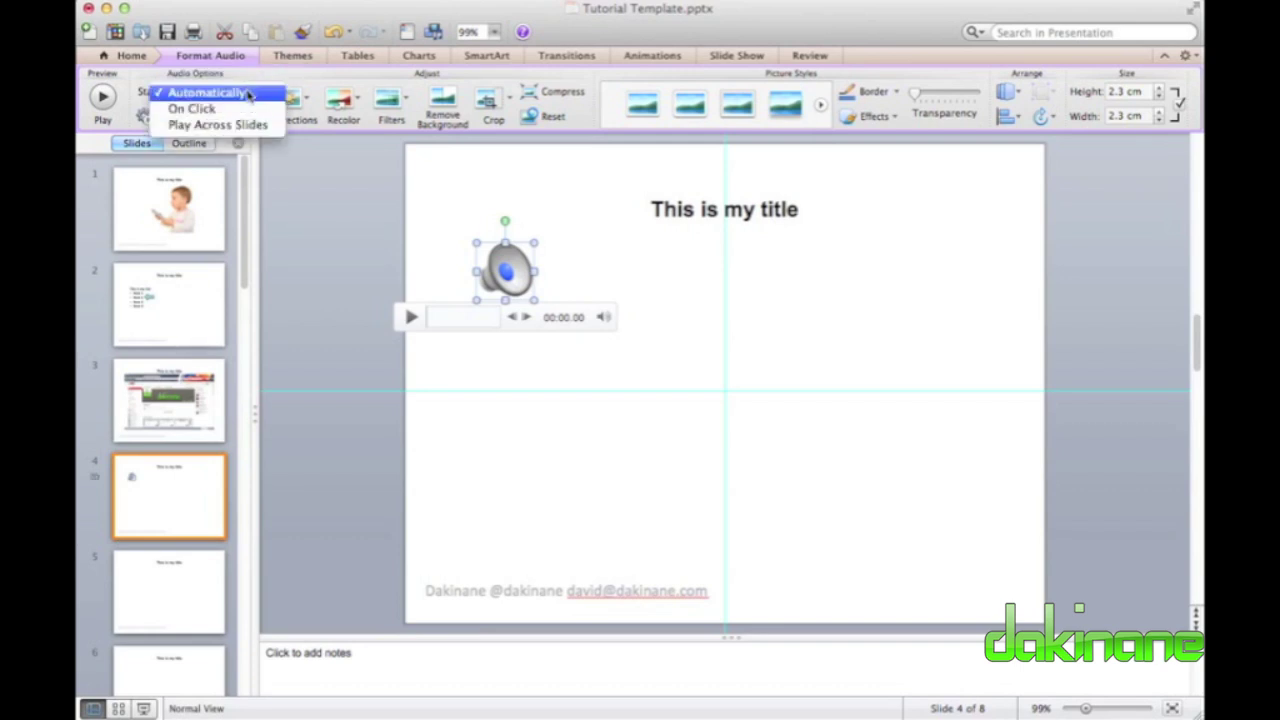
pyautogui.click(247, 92)
# Hide the audio icon during the show, then return to slide 1.
pyautogui.click(252, 120)
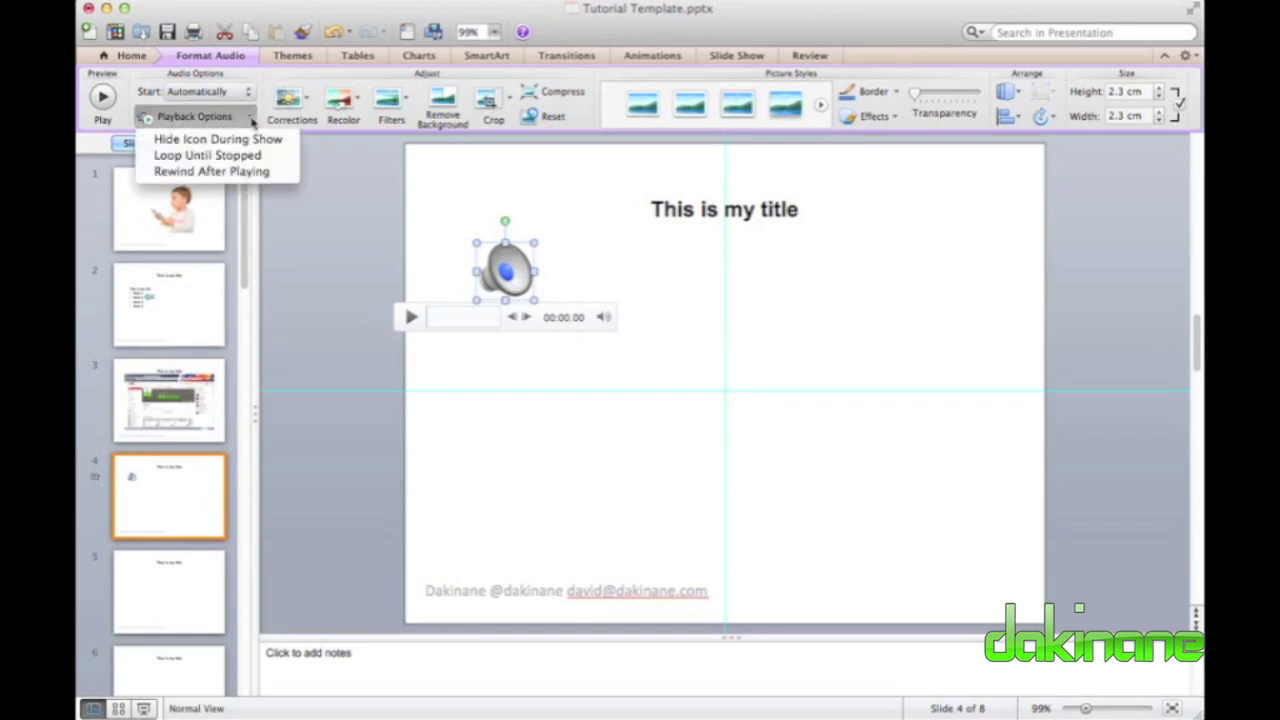
pyautogui.click(247, 140)
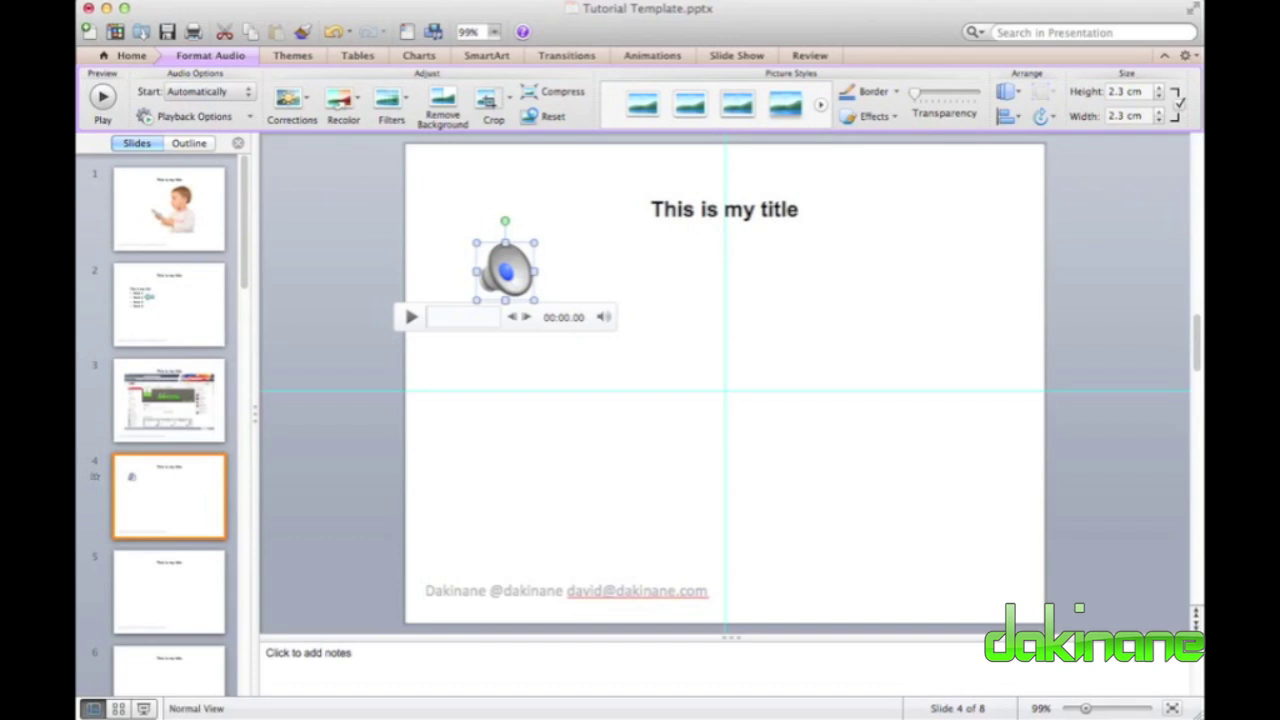
pyautogui.click(536, 235)
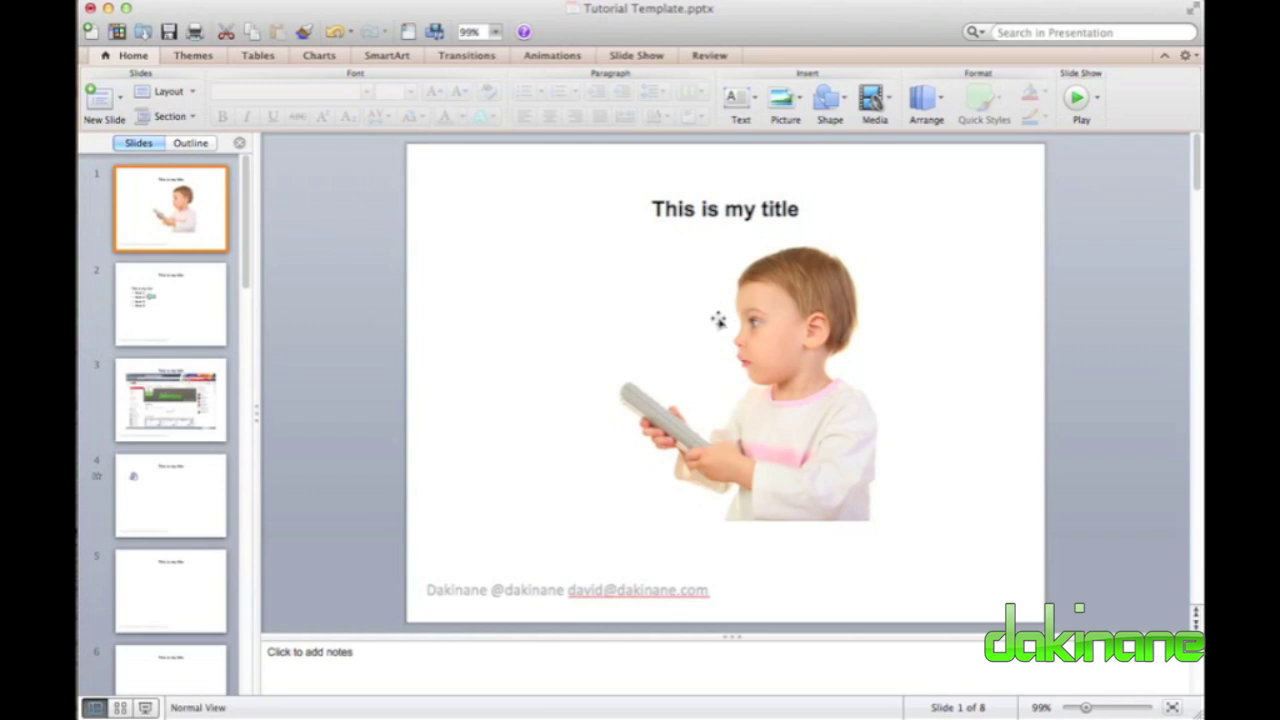
# Give the child picture a Dissolve In entrance effect, starting On Click over 0.50 seconds.
pyautogui.click(746, 354)
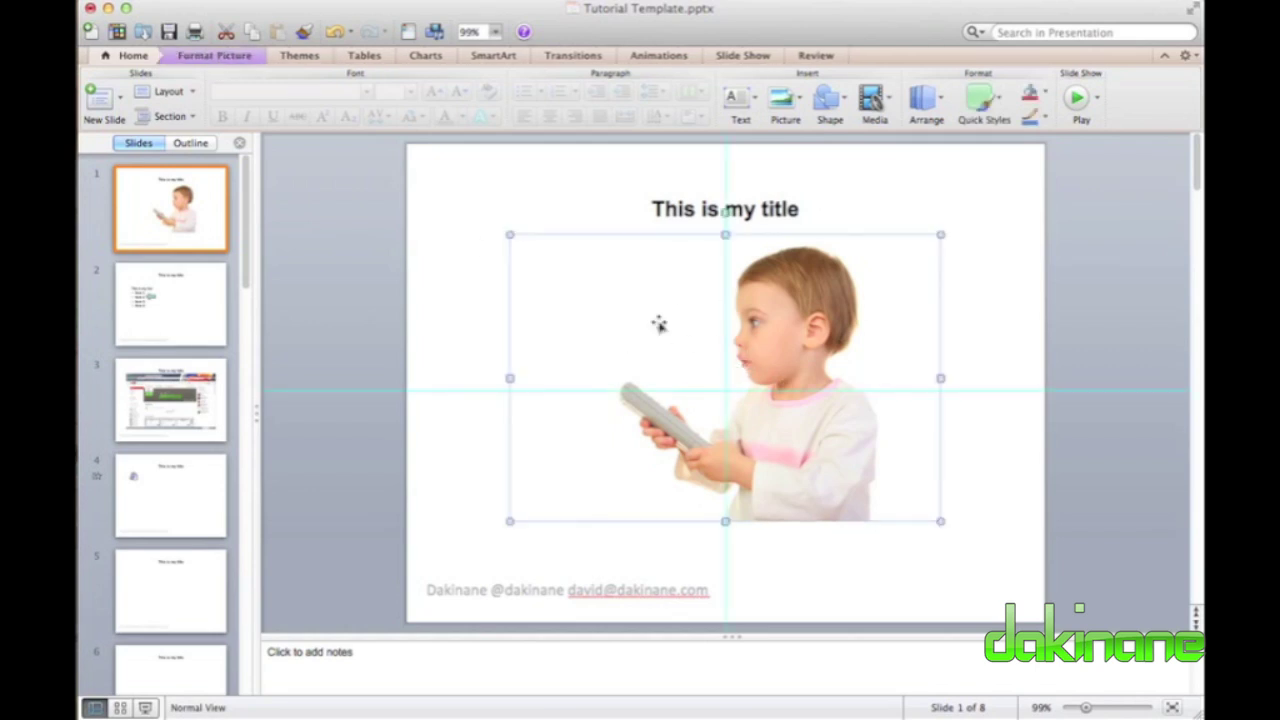
pyautogui.click(640, 57)
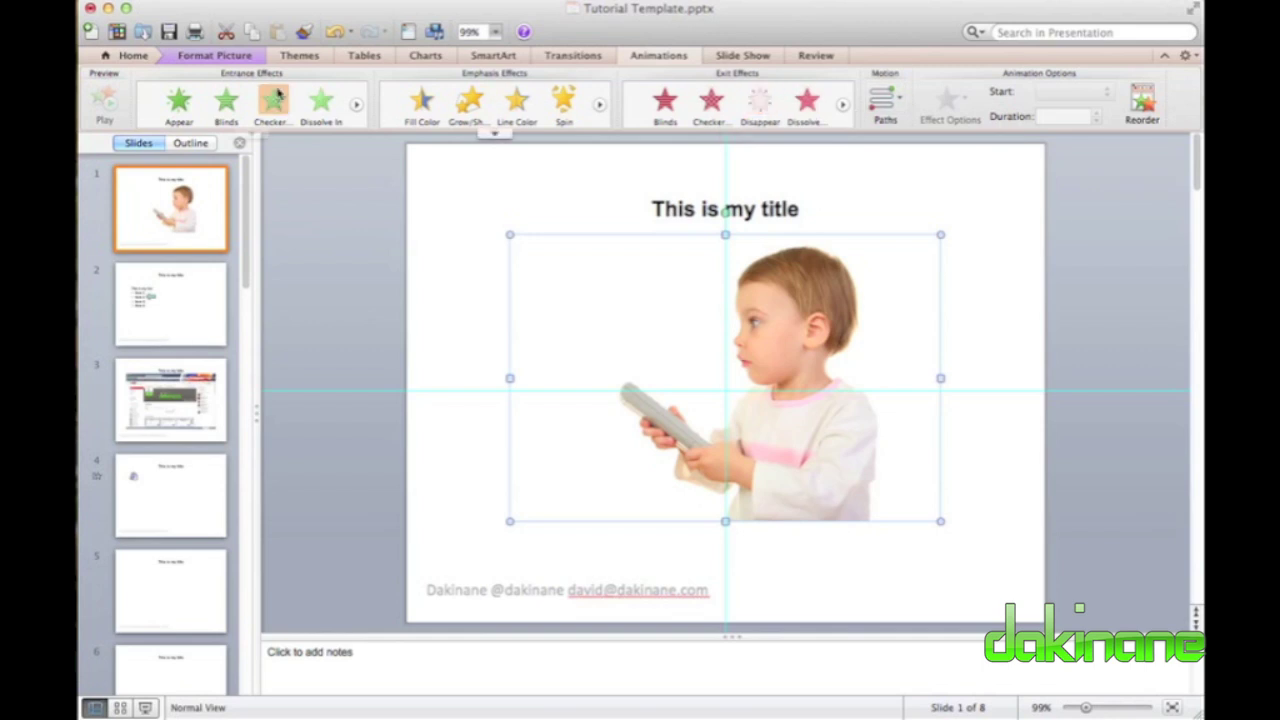
pyautogui.click(357, 106)
pyautogui.click(357, 106)
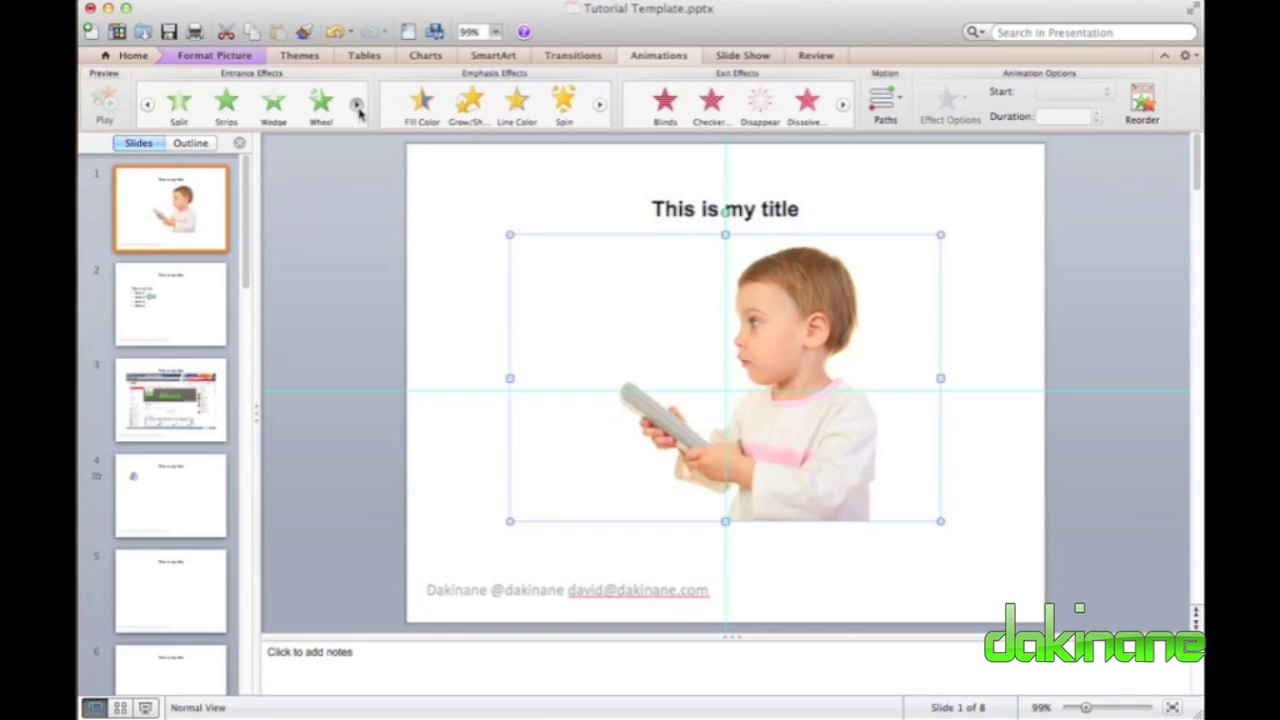
pyautogui.click(357, 106)
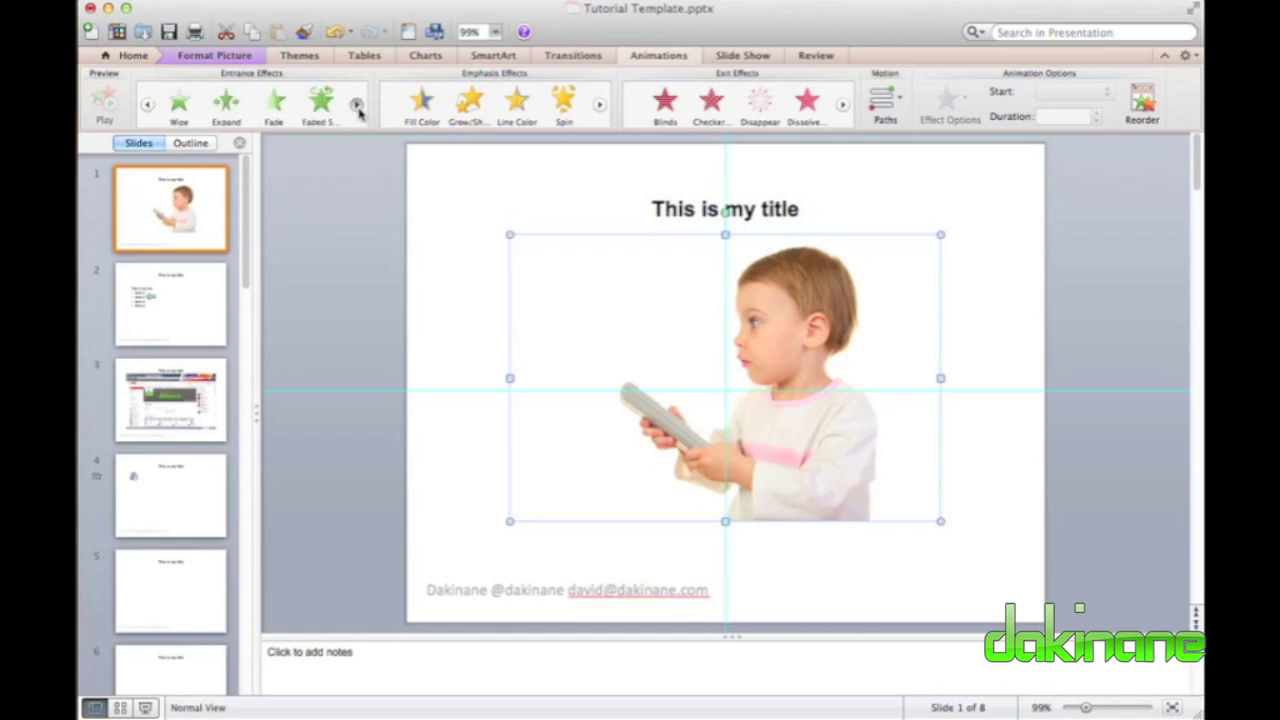
pyautogui.click(148, 106)
pyautogui.click(148, 106)
pyautogui.click(148, 106)
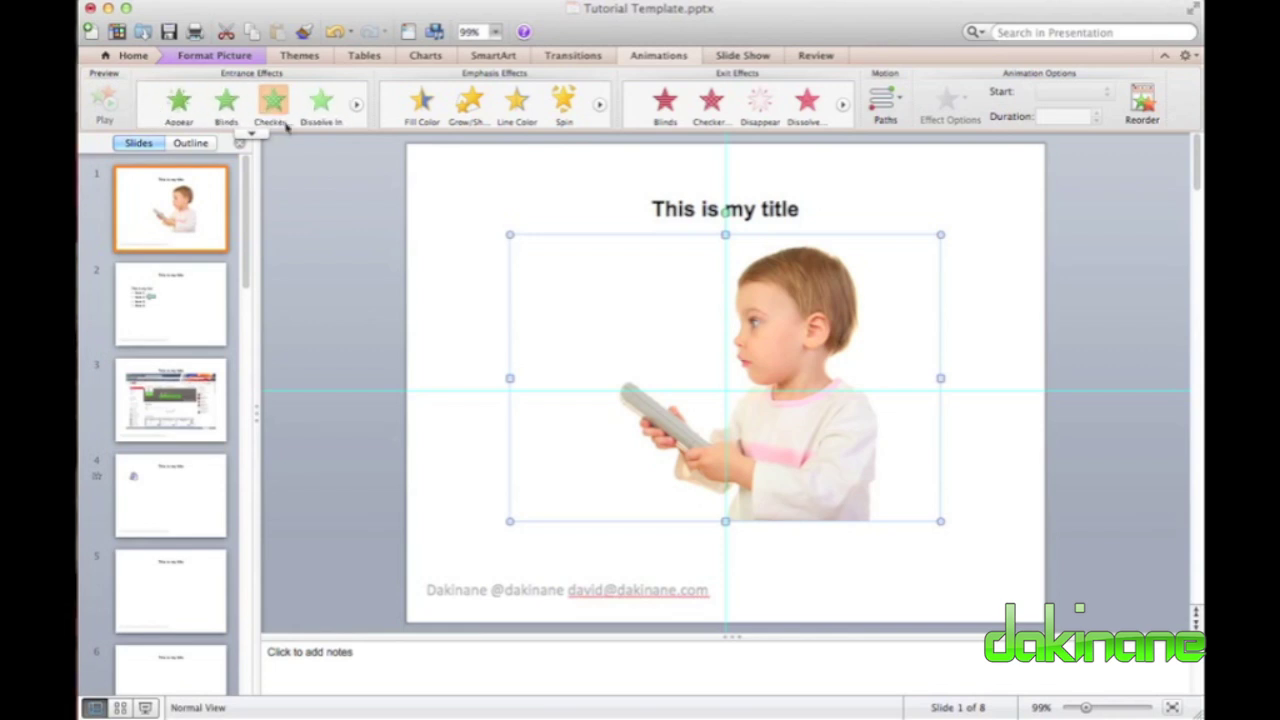
pyautogui.click(328, 110)
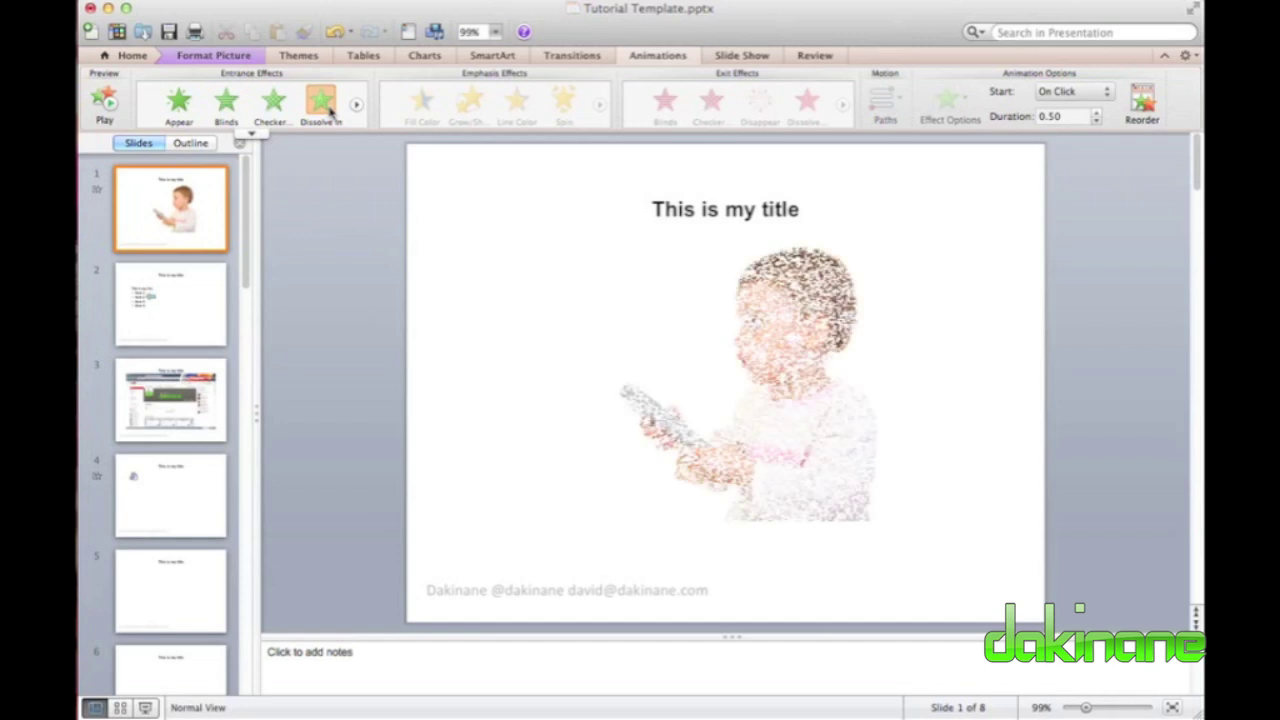
pyautogui.click(730, 330)
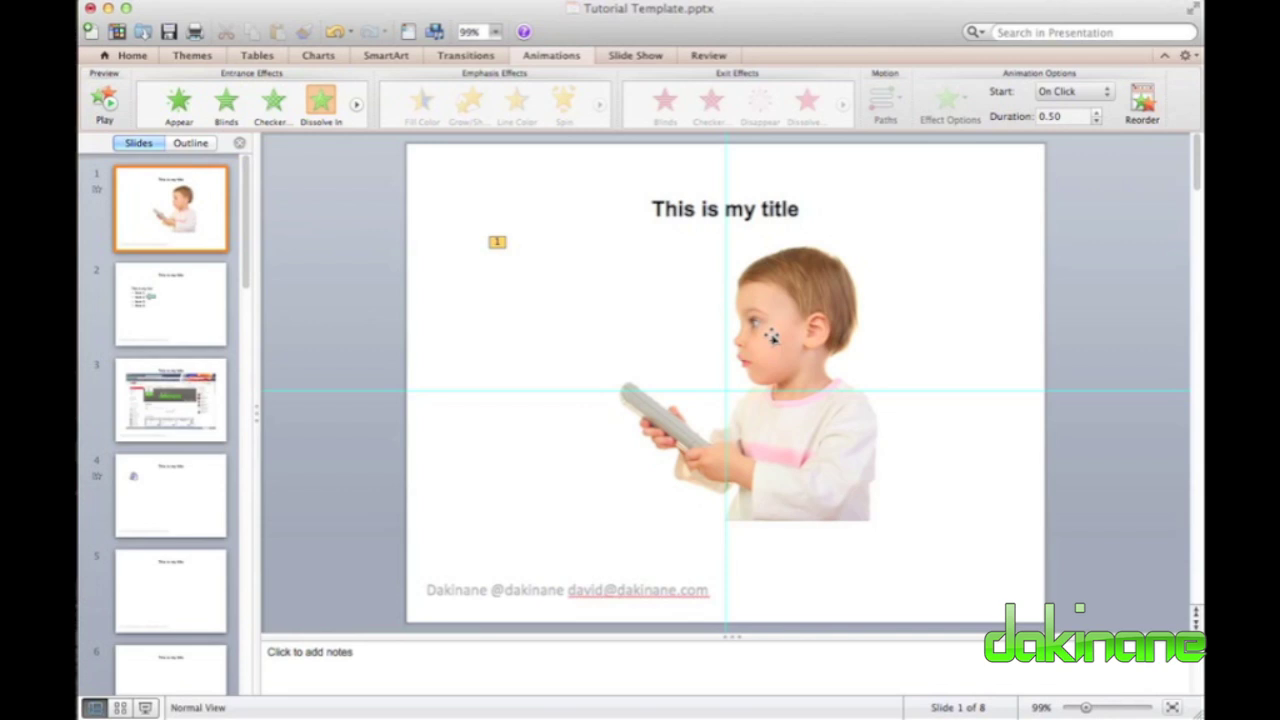
pyautogui.click(409, 32)
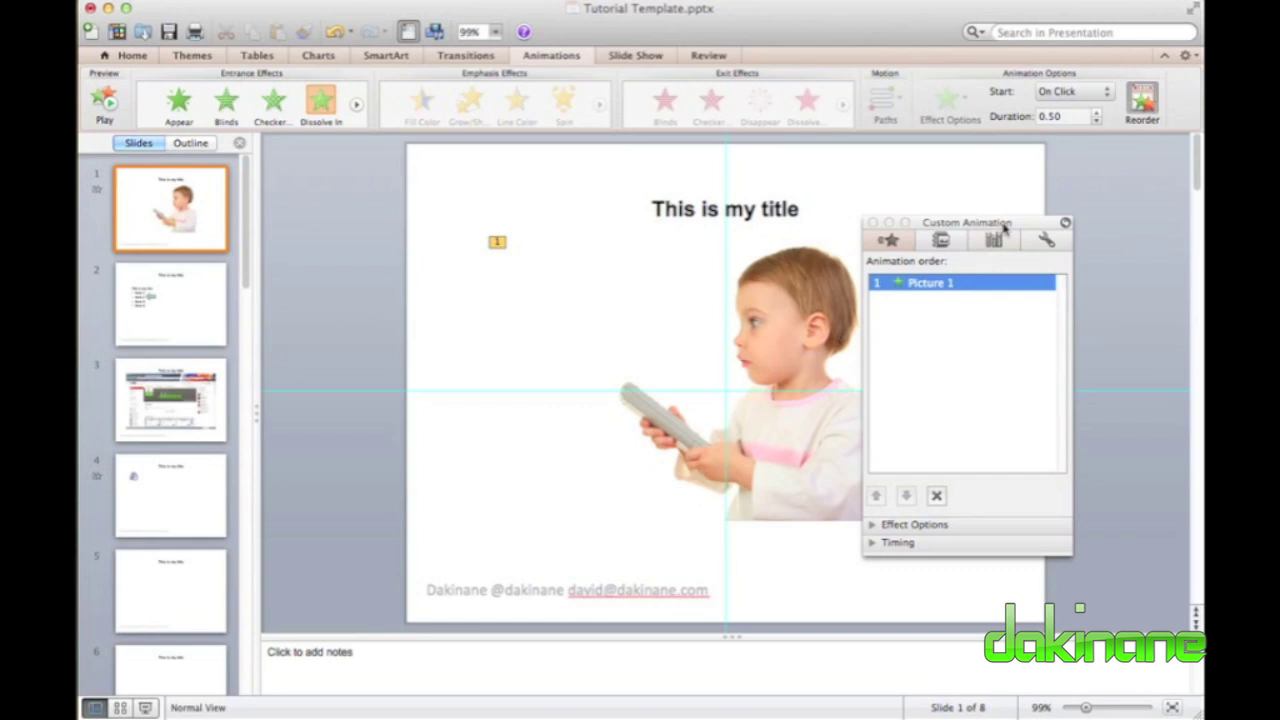
pyautogui.moveTo(1005, 228); pyautogui.dragTo(1094, 192)
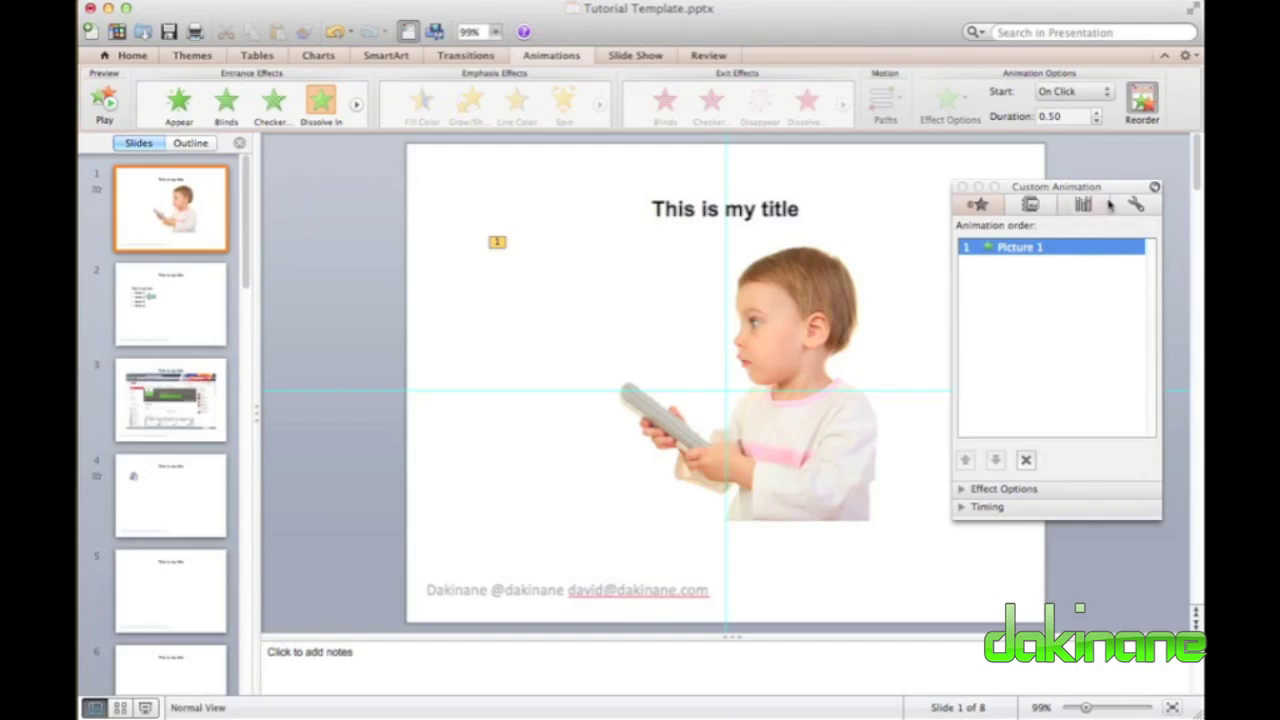
pyautogui.moveTo(1130, 188); pyautogui.dragTo(1147, 163)
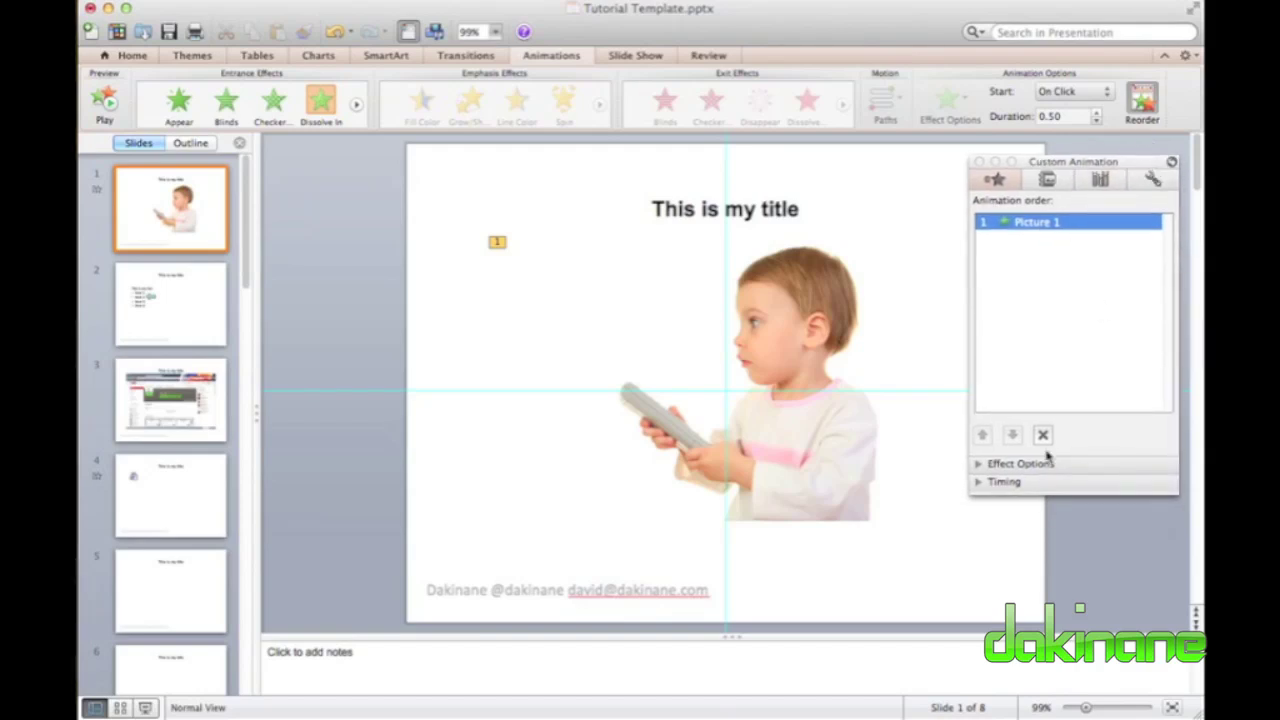
pyautogui.click(977, 464)
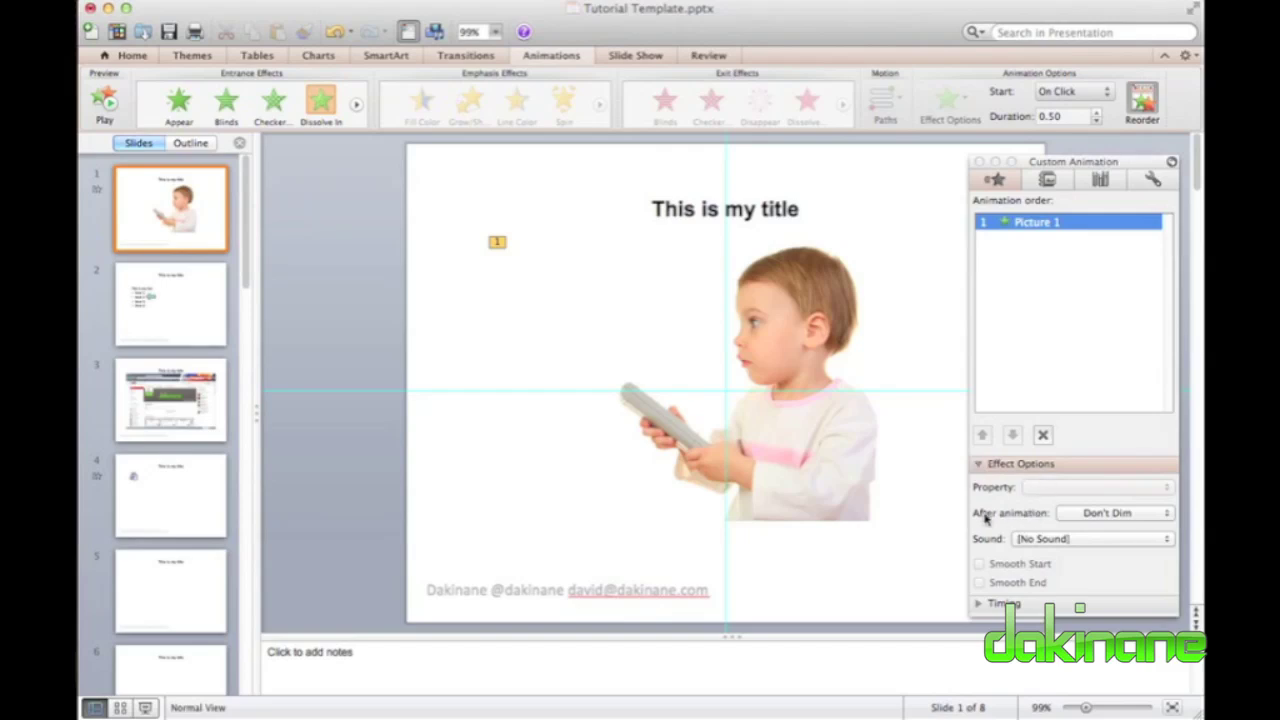
pyautogui.click(979, 465)
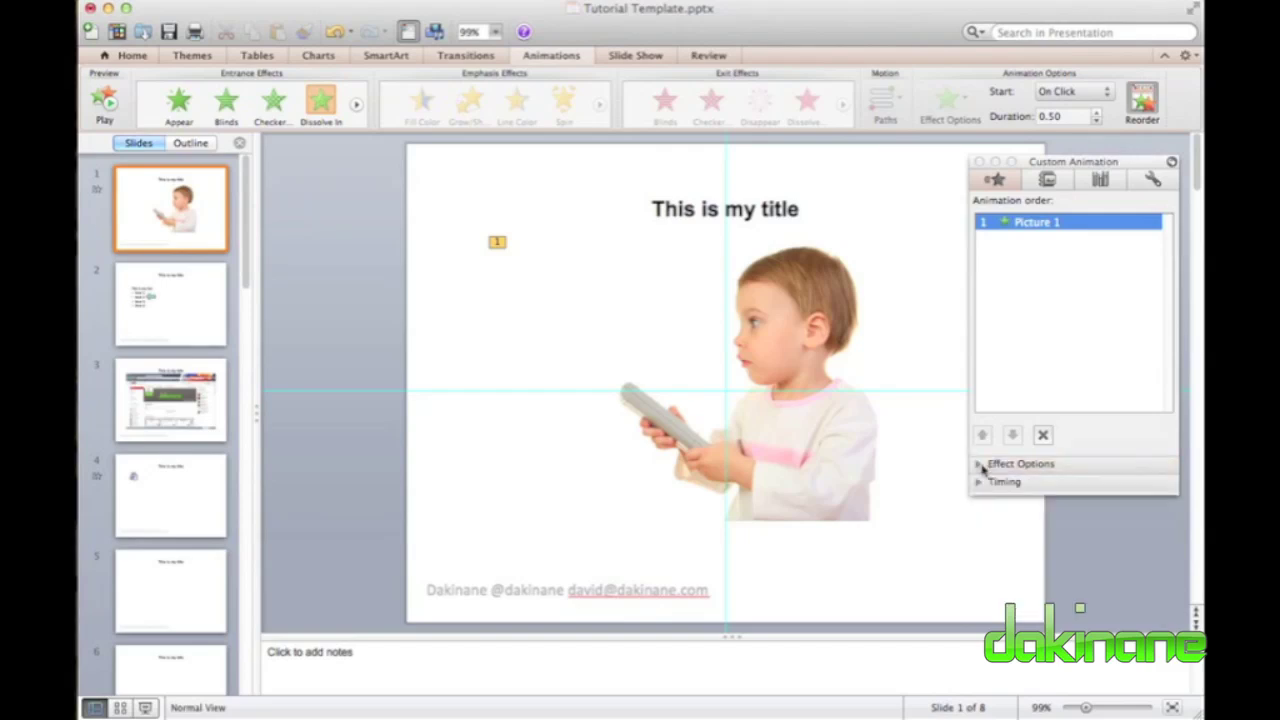
pyautogui.click(978, 483)
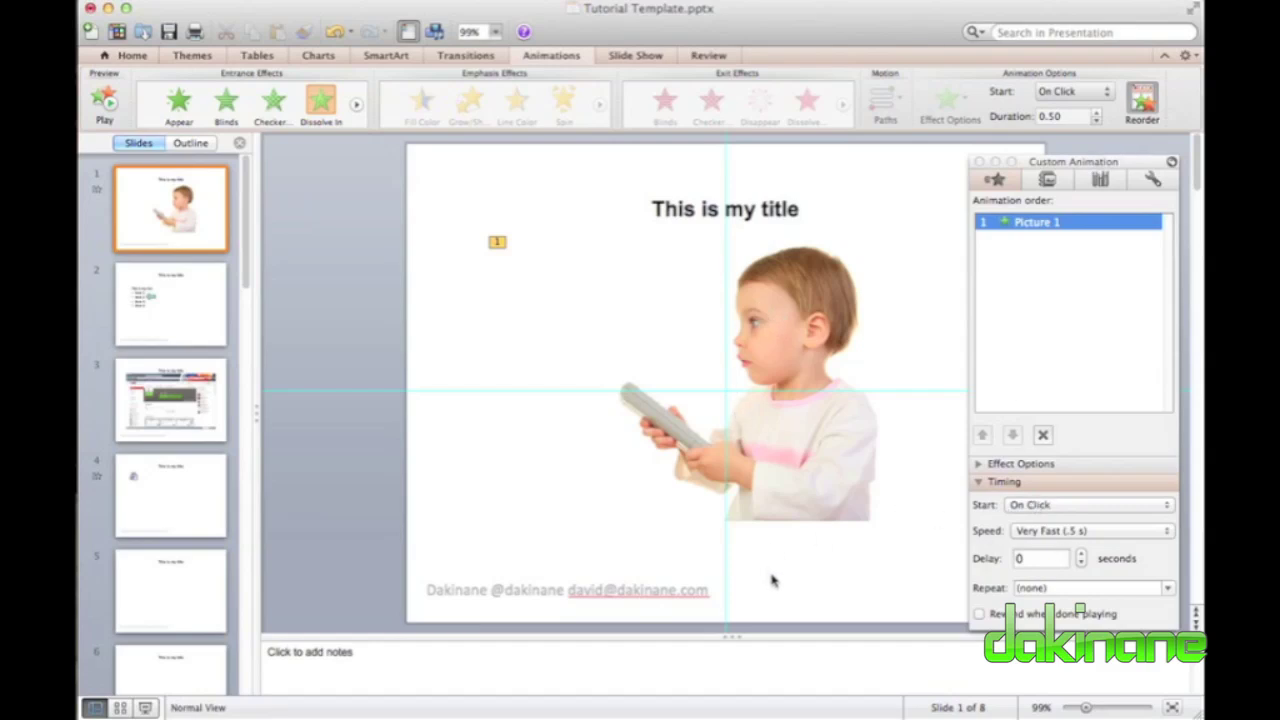
pyautogui.click(895, 196)
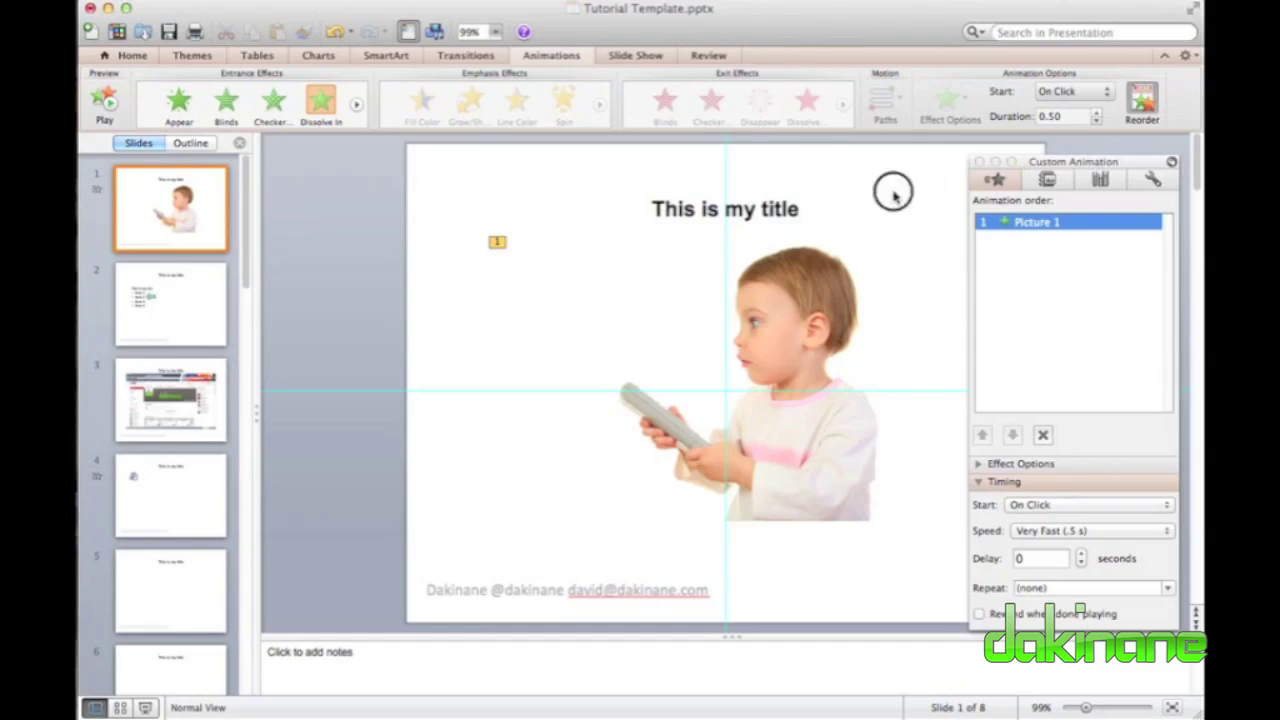
# On slide 2, give the 'This is my list' text box an Appear entrance animation.
pyautogui.click(188, 310)
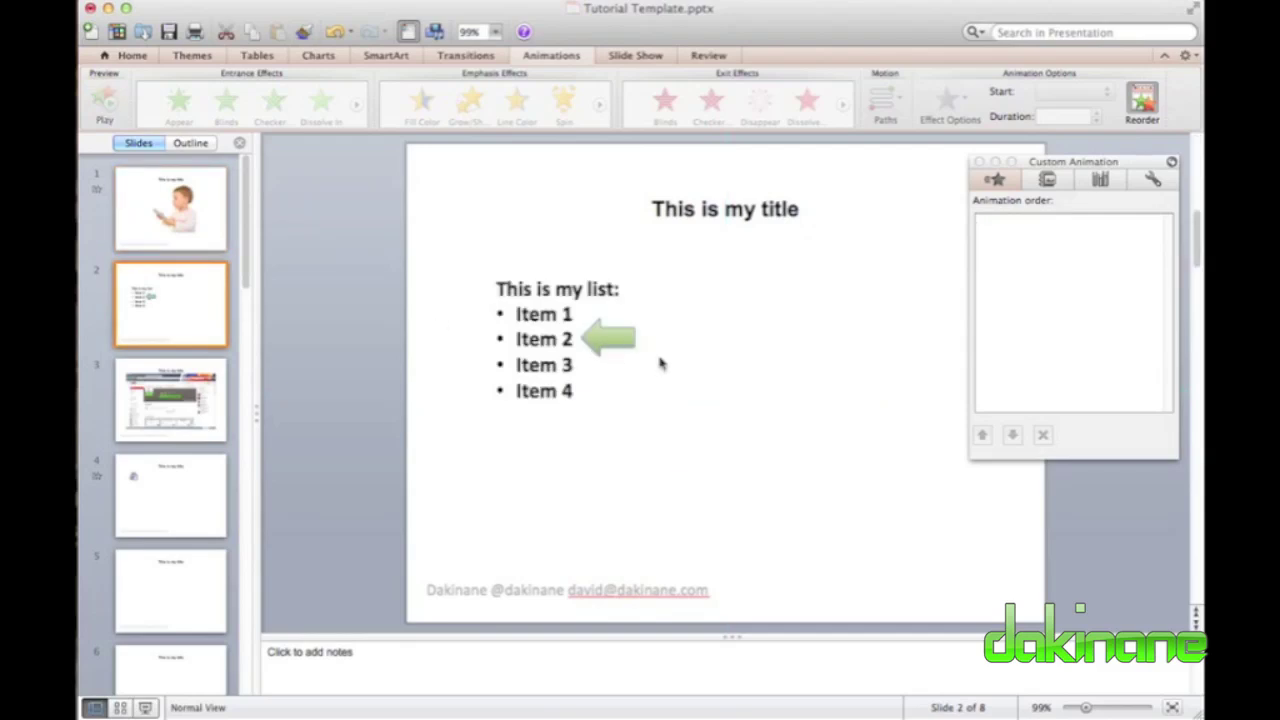
pyautogui.moveTo(594, 337); pyautogui.dragTo(606, 345)
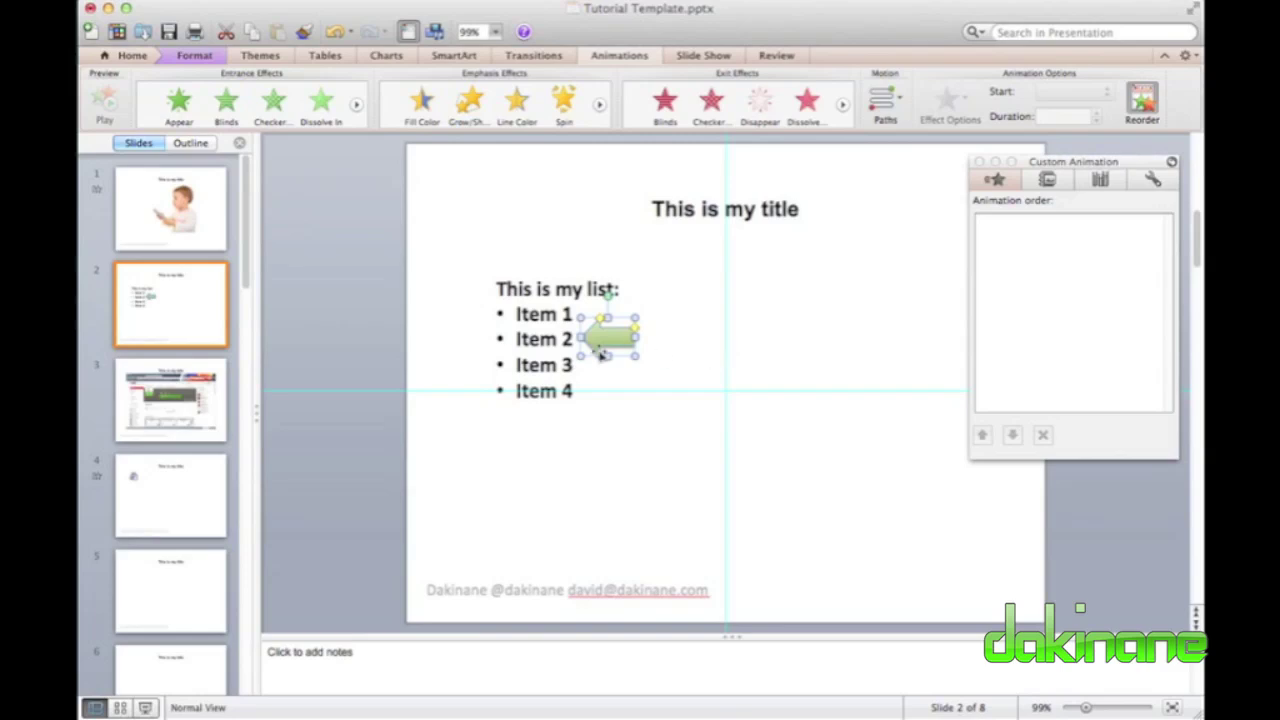
pyautogui.click(545, 300)
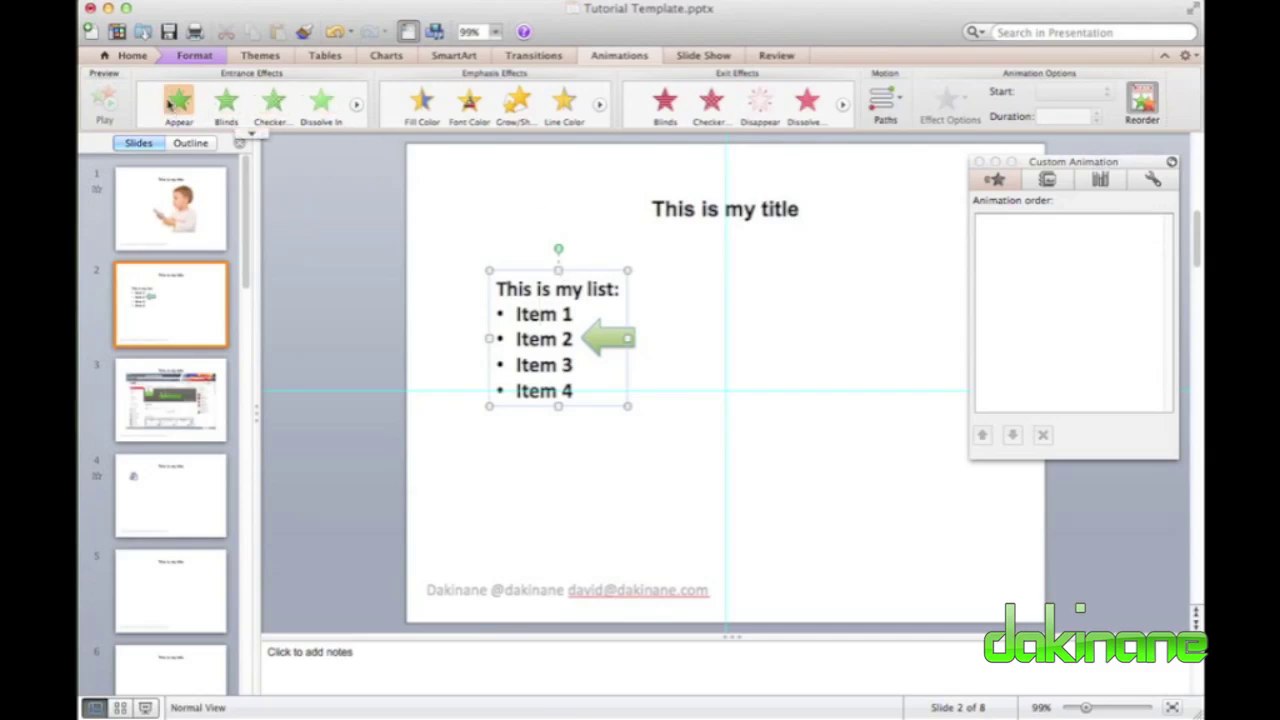
pyautogui.click(174, 104)
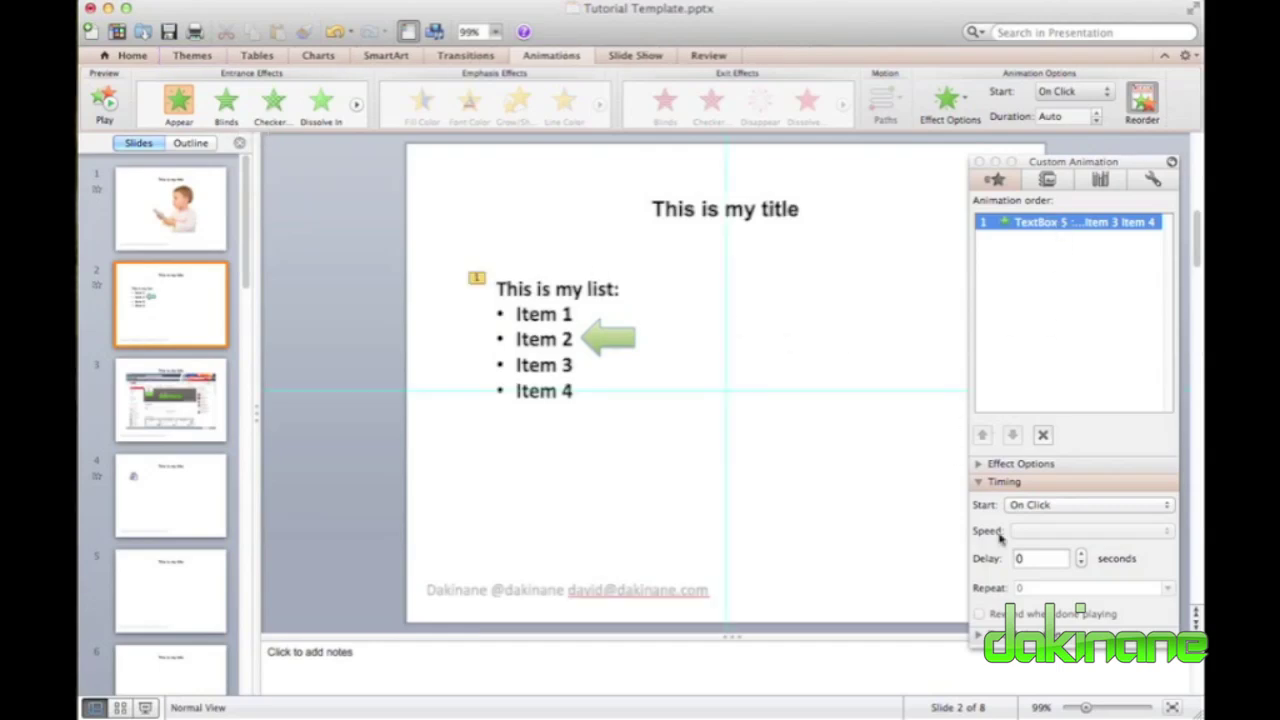
# Group the list's text animation by 2nd level so each paragraph enters separately.
pyautogui.click(979, 483)
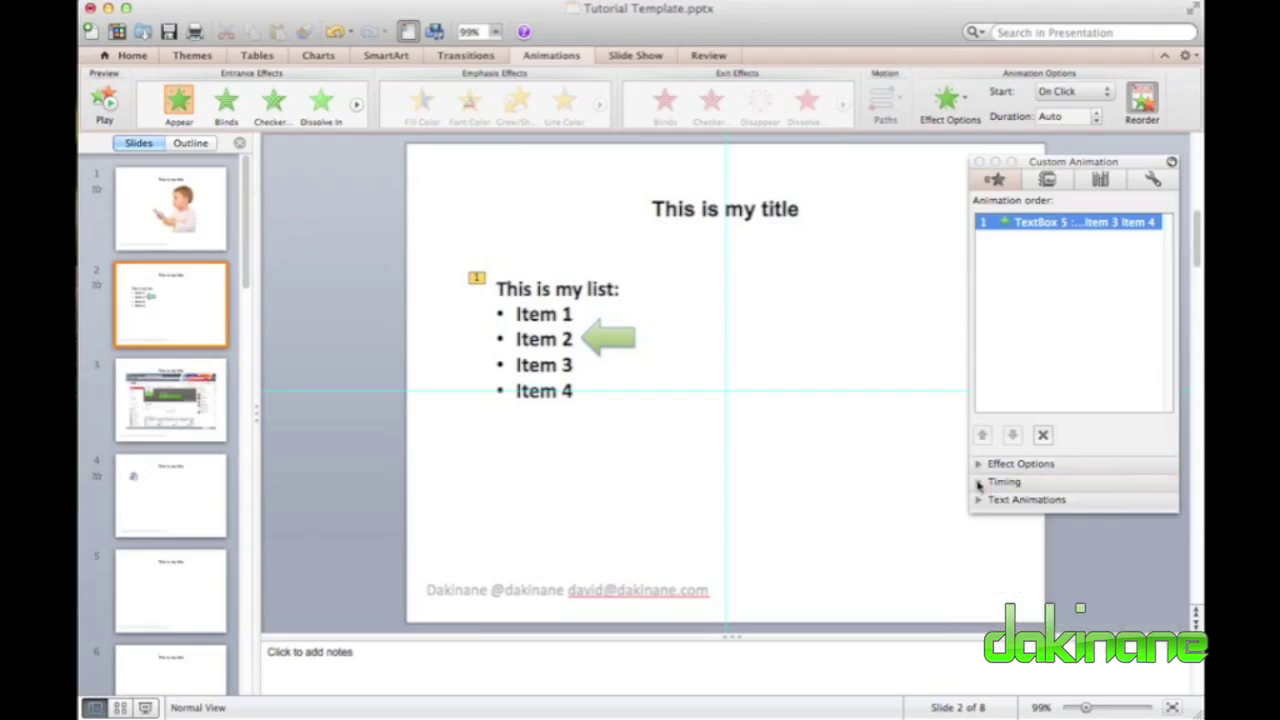
pyautogui.click(979, 500)
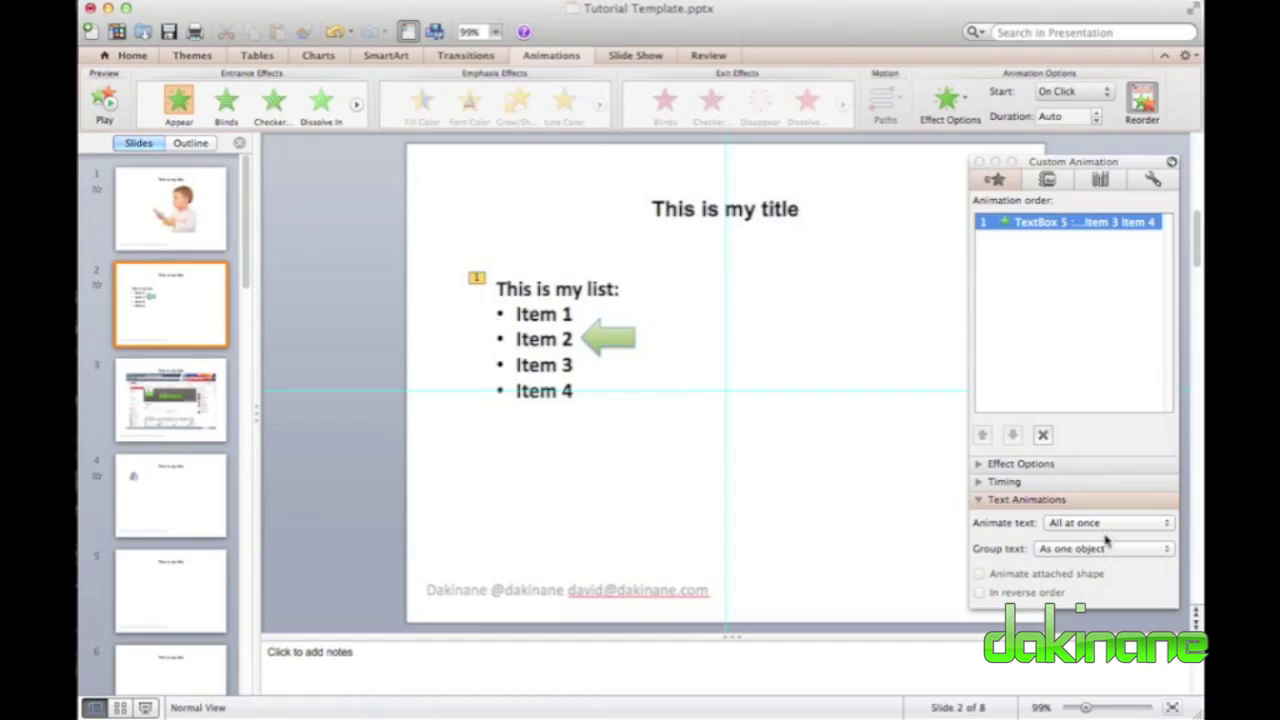
pyautogui.click(1171, 526)
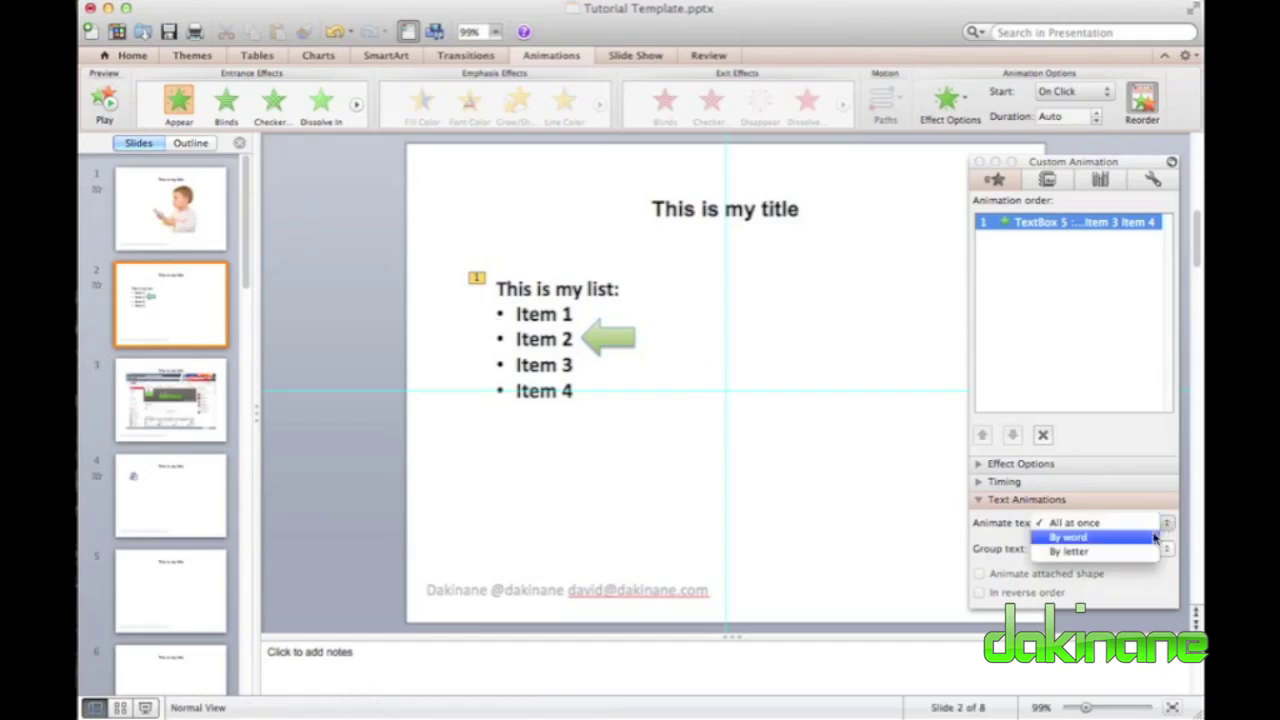
pyautogui.click(983, 528)
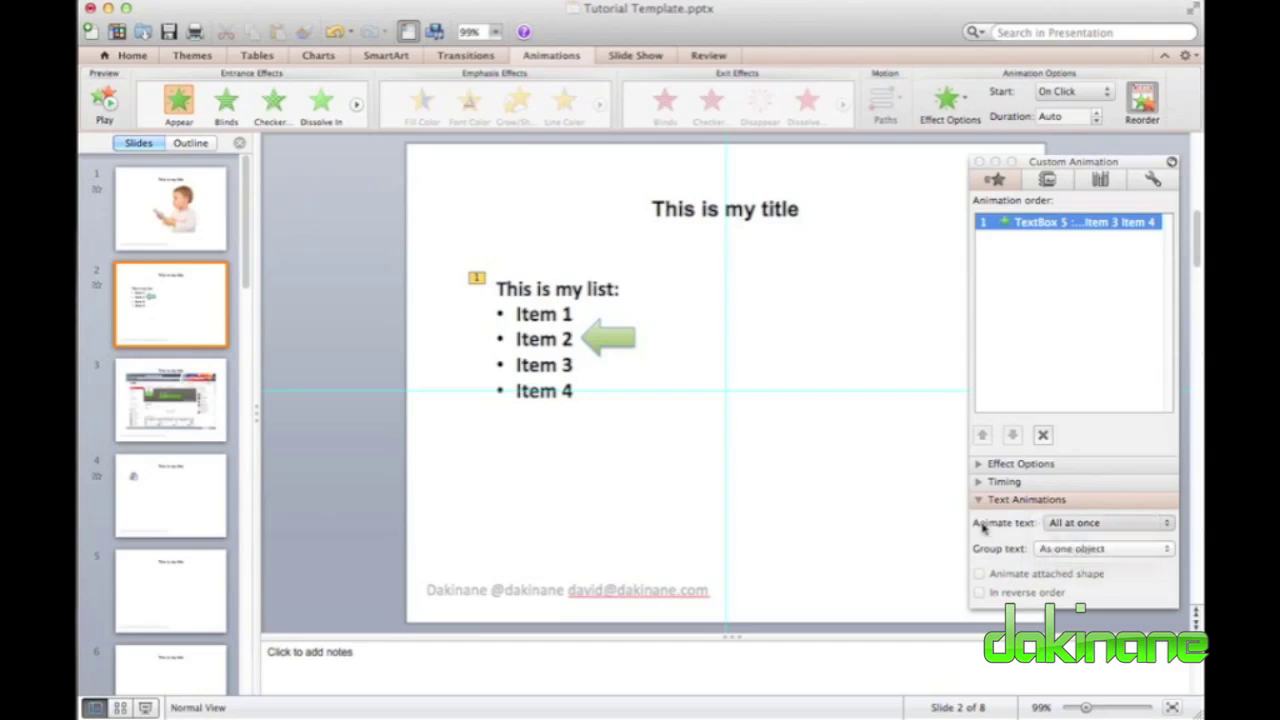
pyautogui.click(1167, 556)
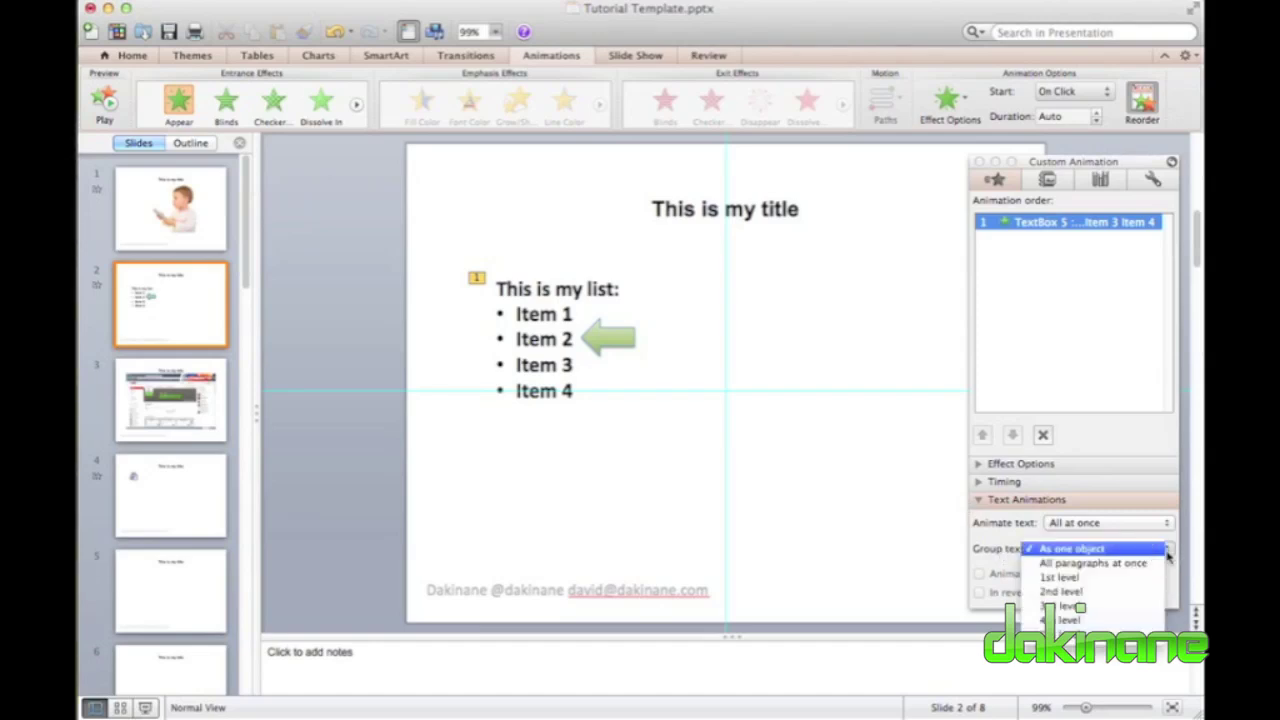
pyautogui.click(1100, 592)
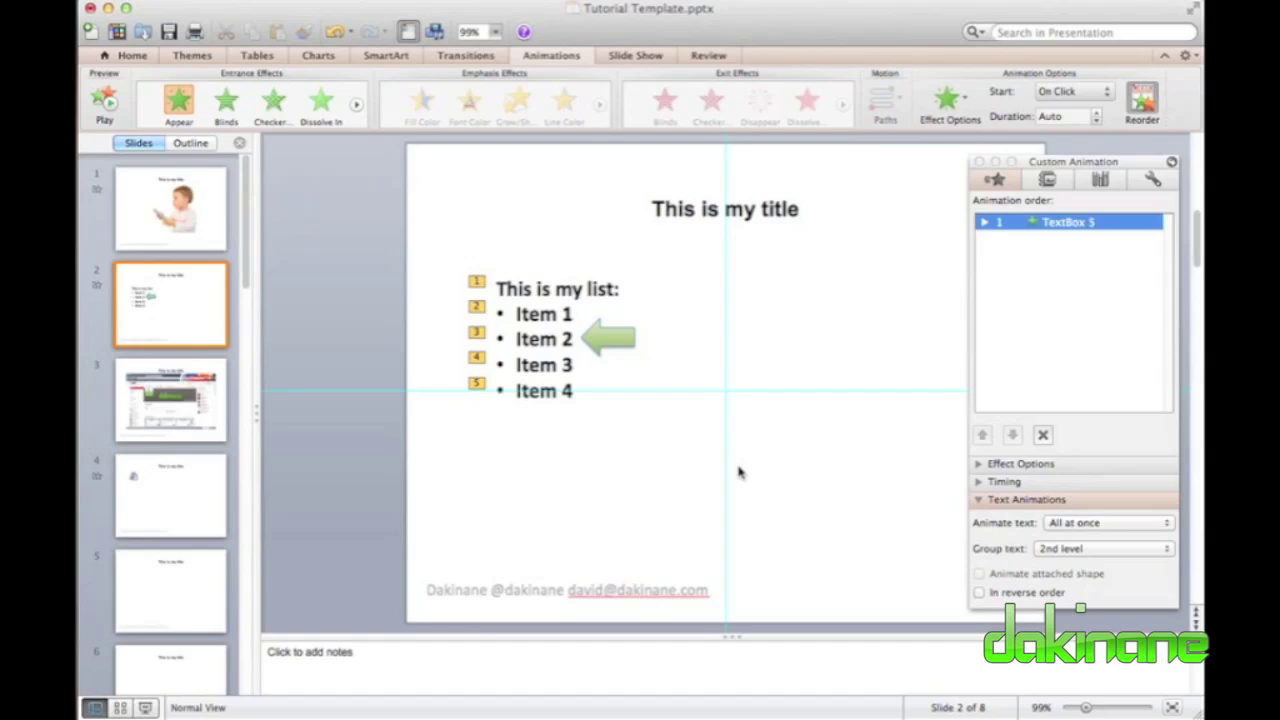
pyautogui.click(977, 482)
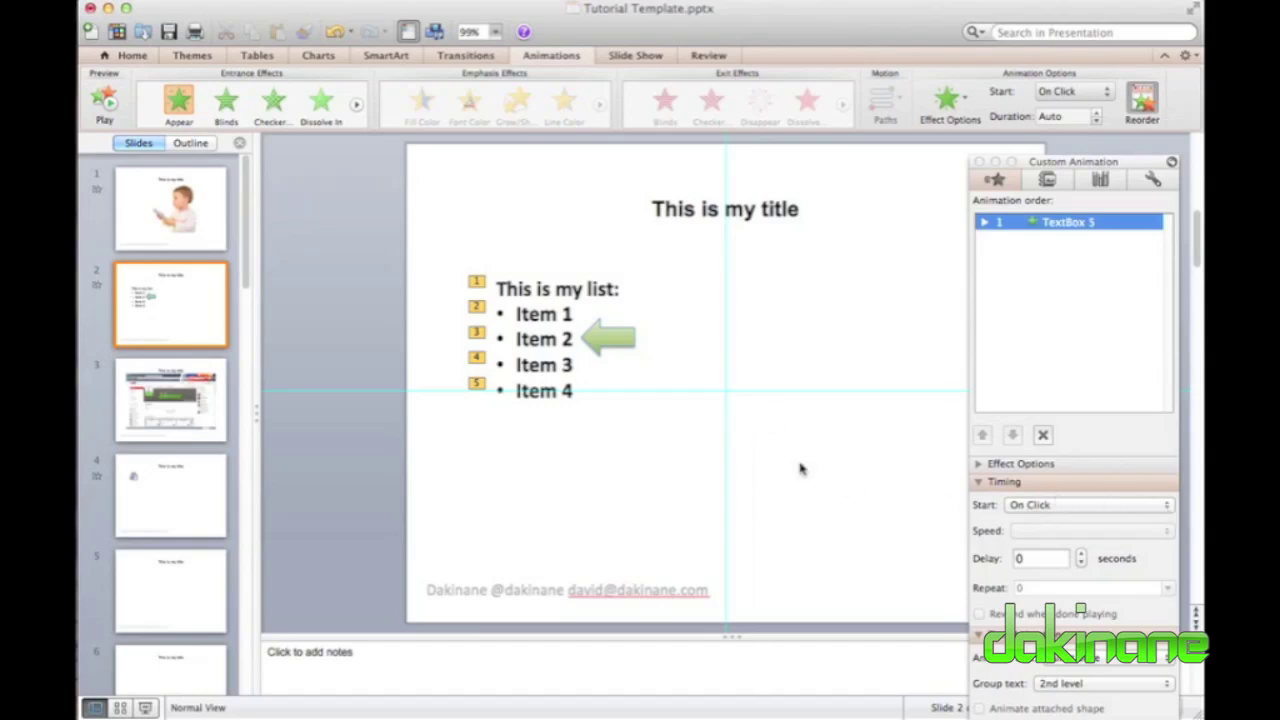
pyautogui.click(757, 434)
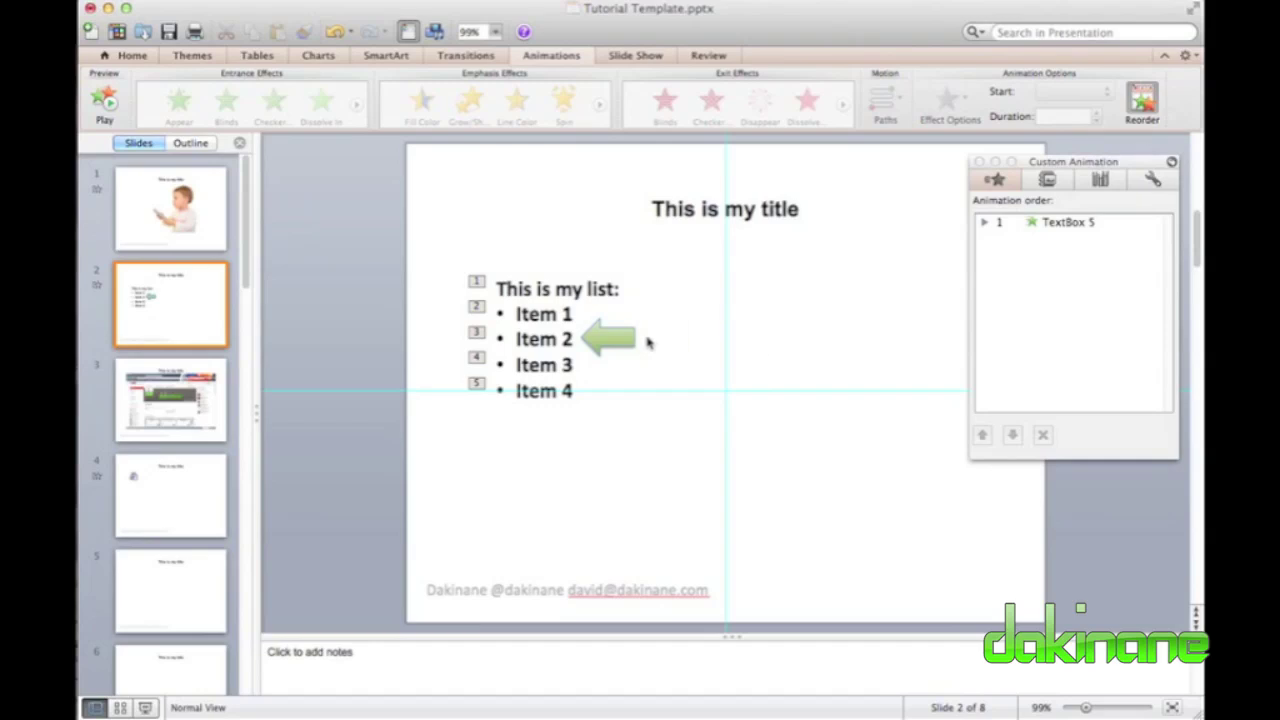
# Add a Fly In entrance to the green arrow, sixth in the animation order, and select its row.
pyautogui.click(610, 340)
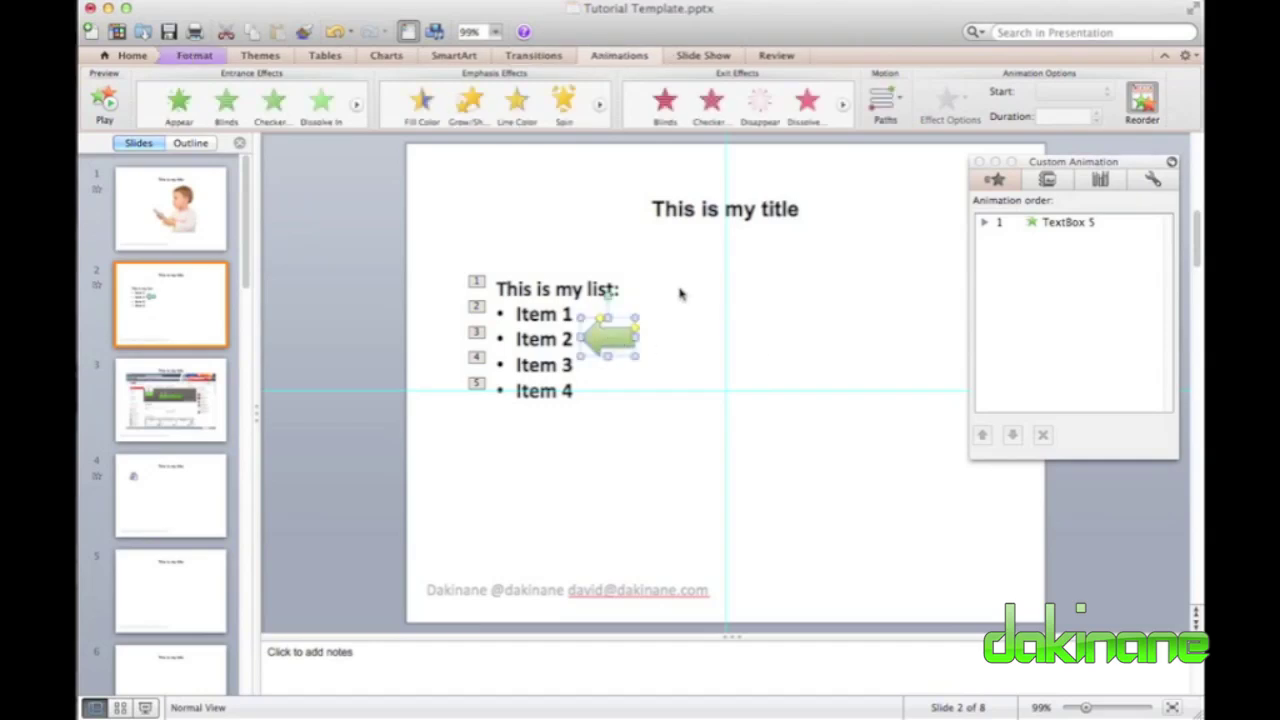
pyautogui.click(355, 107)
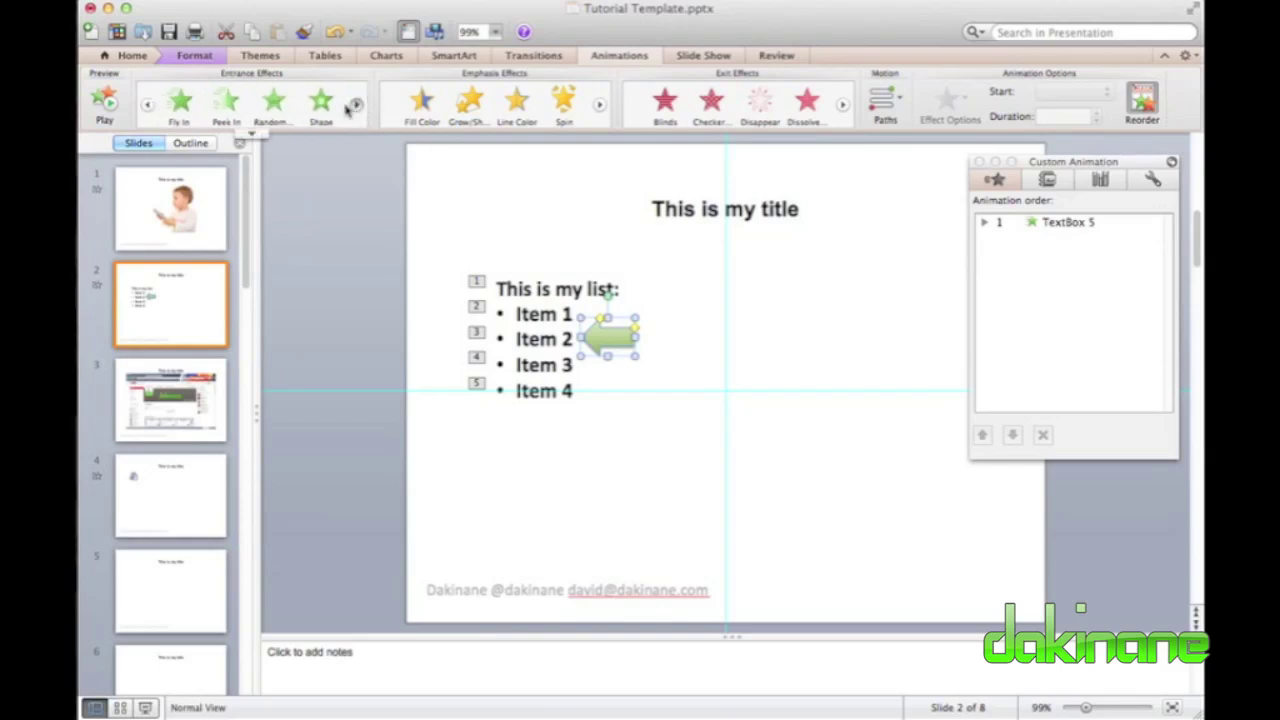
pyautogui.click(185, 100)
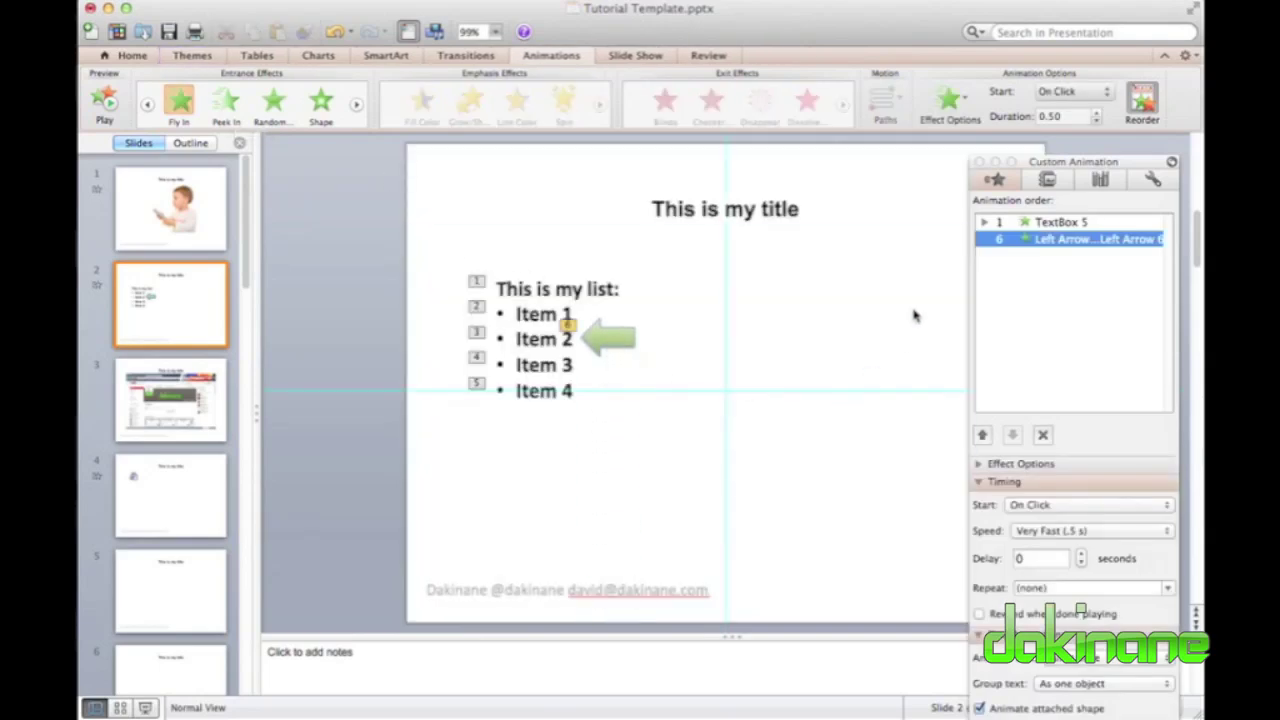
pyautogui.click(608, 338)
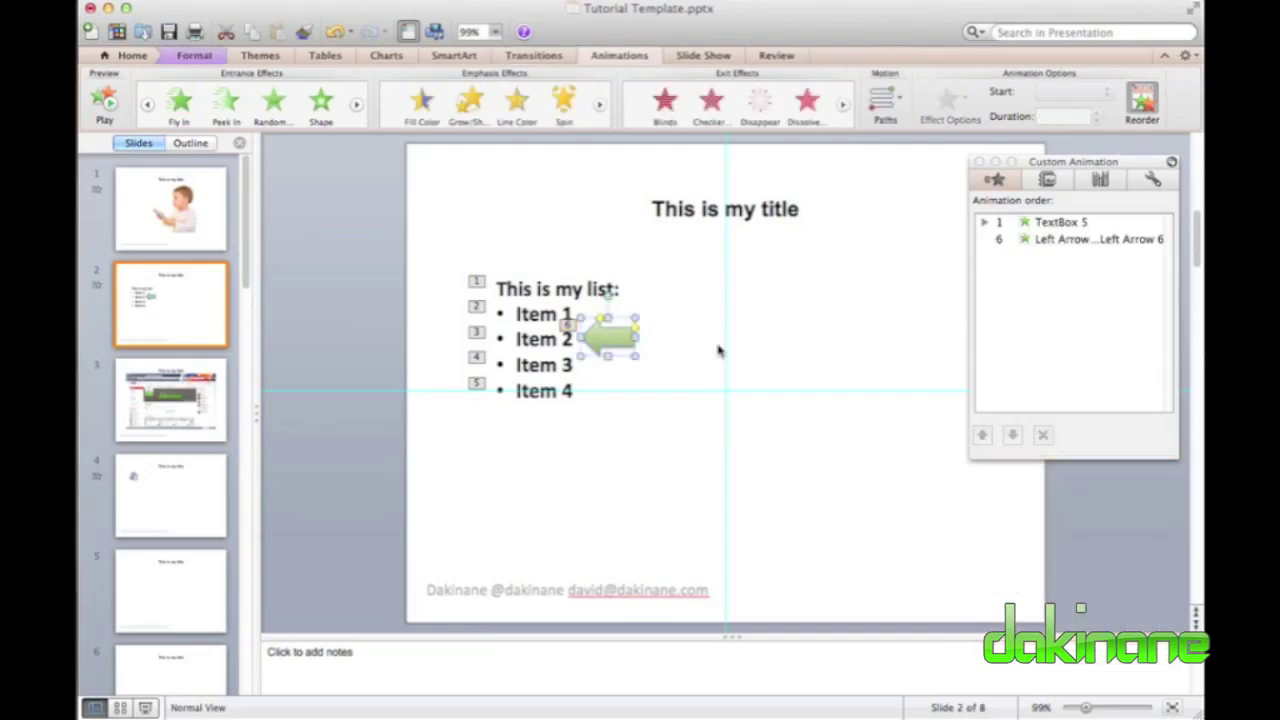
pyautogui.click(1065, 241)
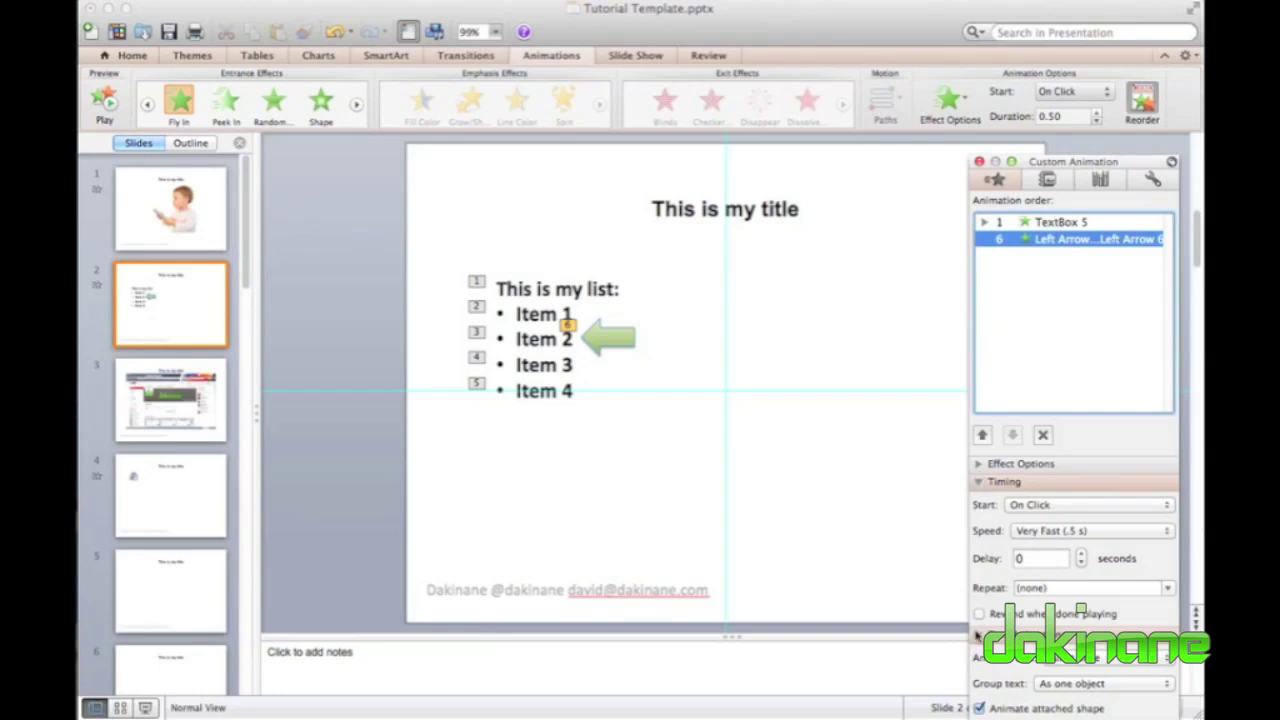
# Change the arrow's Fly In direction from the bottom to From Right.
pyautogui.click(979, 484)
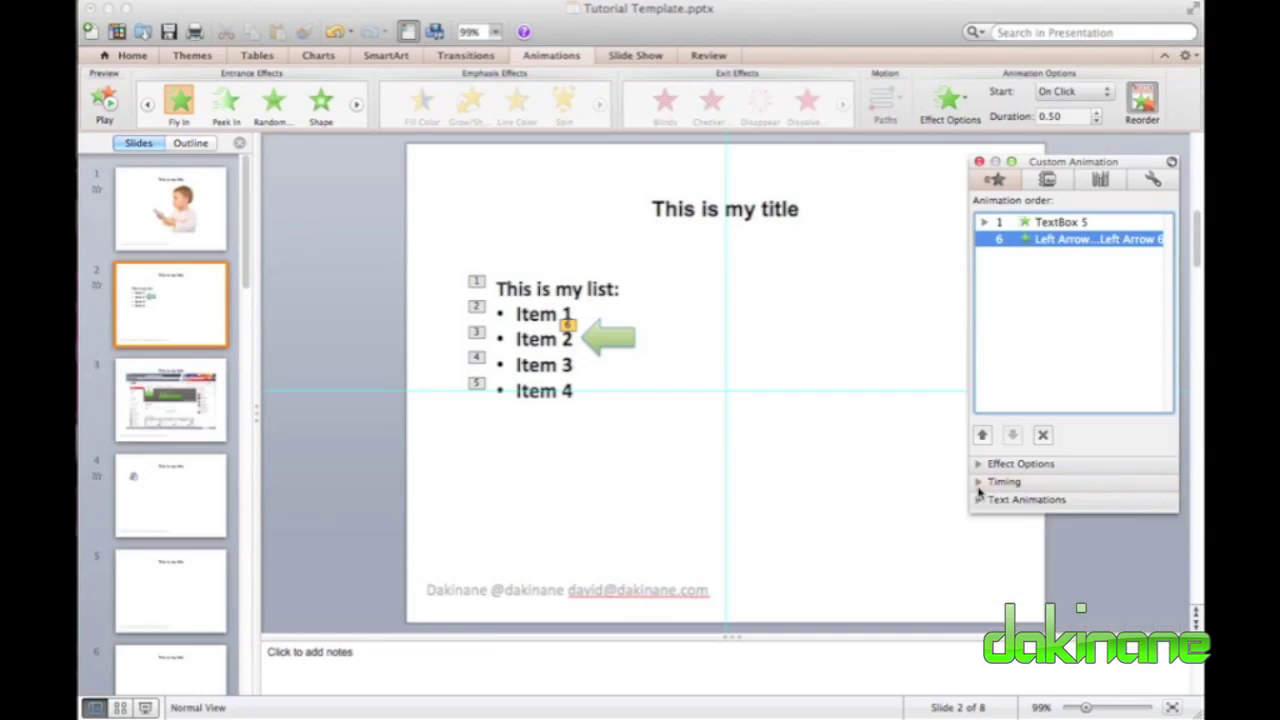
pyautogui.click(979, 465)
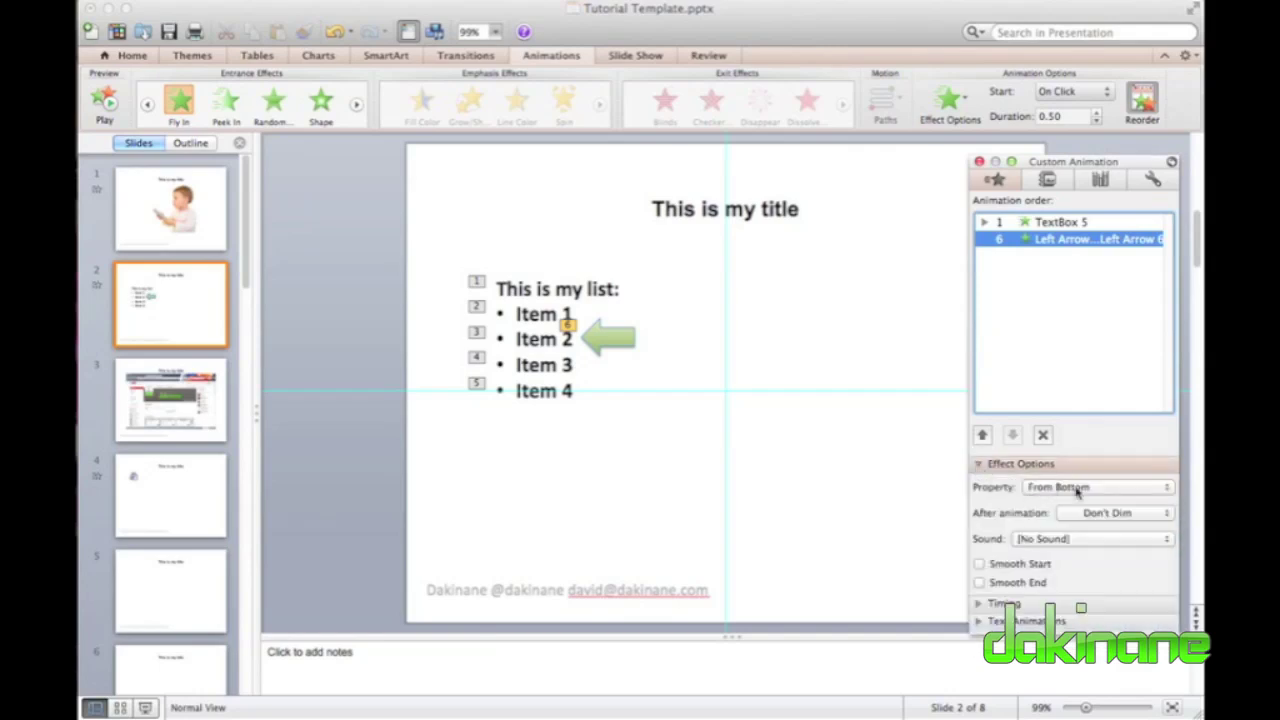
pyautogui.click(1169, 488)
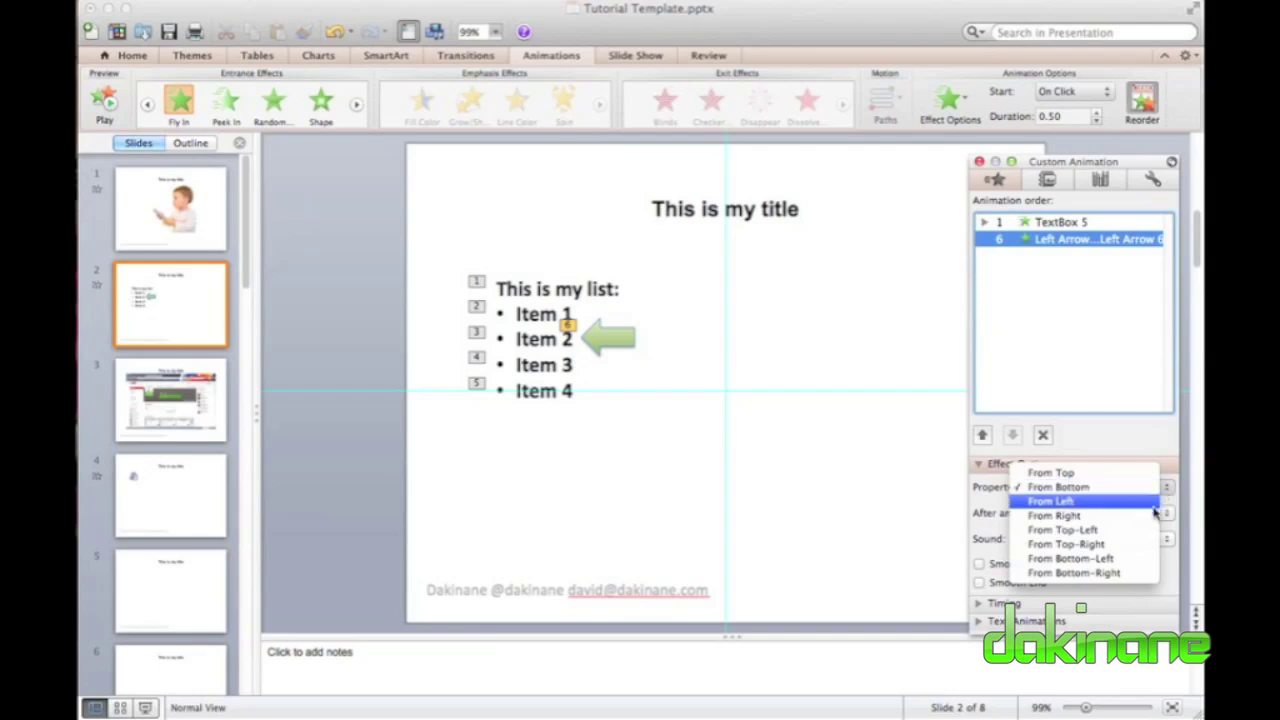
pyautogui.click(1152, 520)
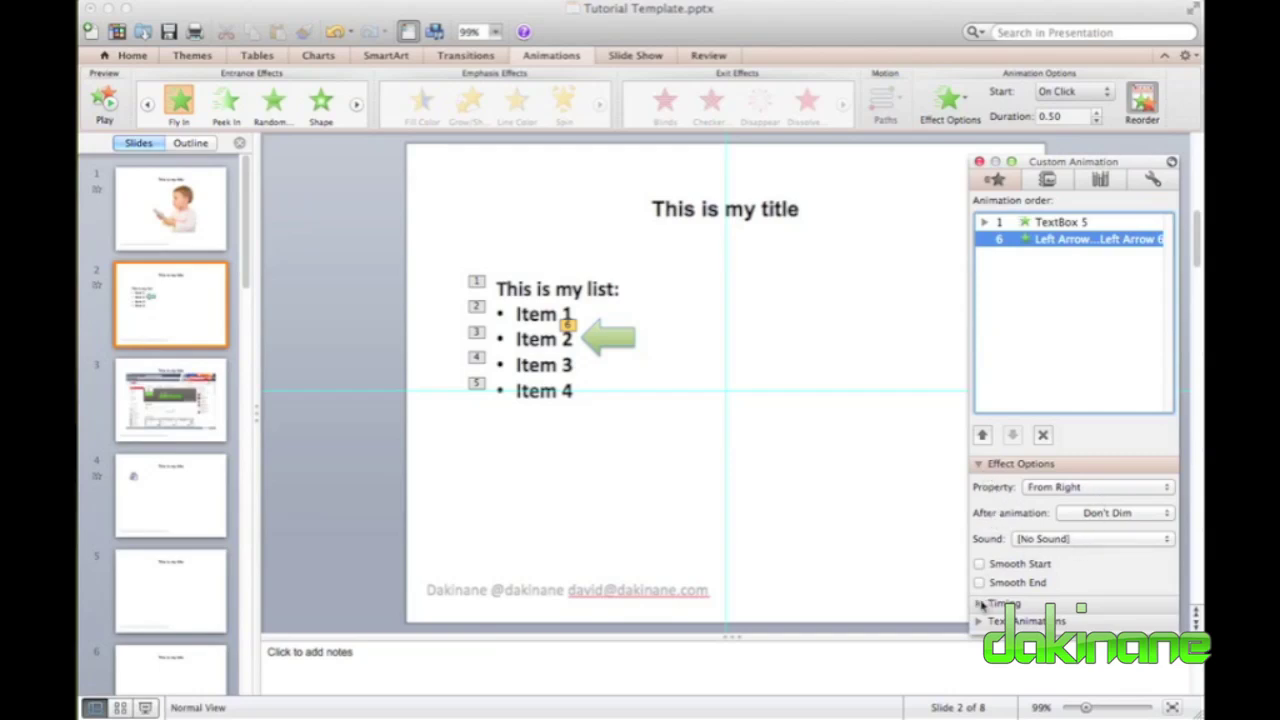
# Keep the arrow's fly-in speed at 0.50 seconds, then collapse Timing and Effect Options.
pyautogui.click(981, 604)
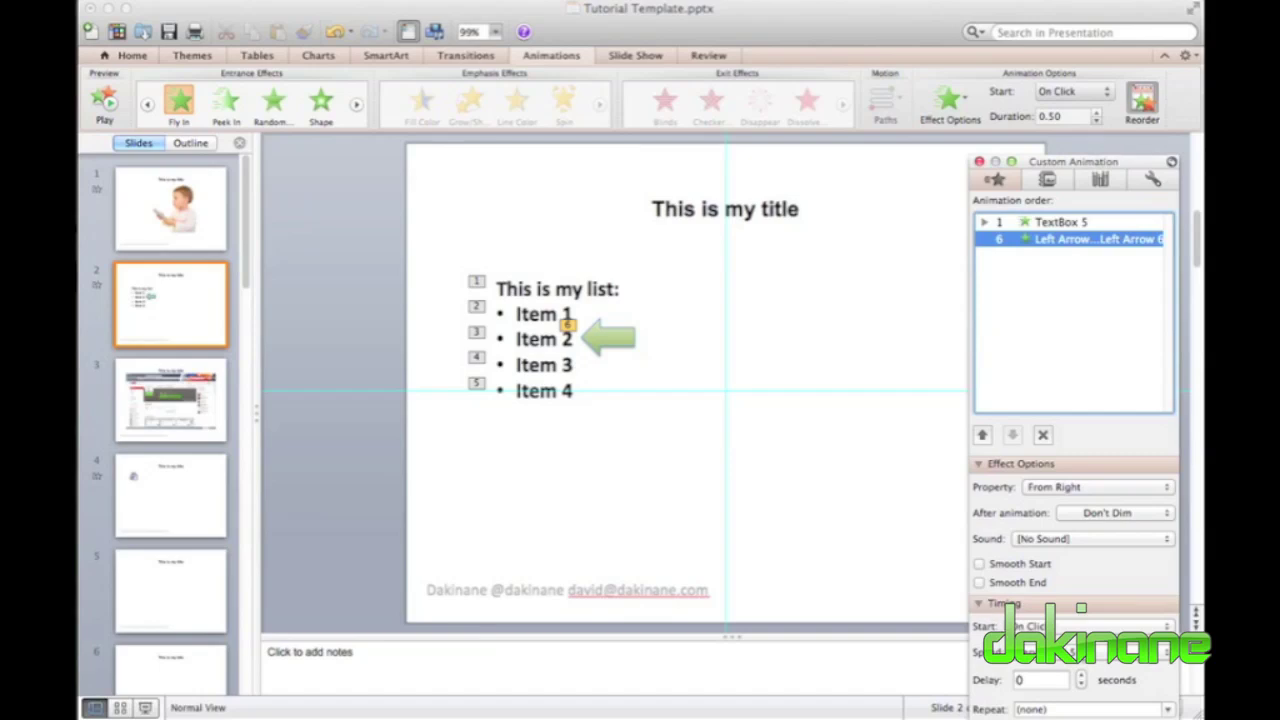
pyautogui.click(1165, 652)
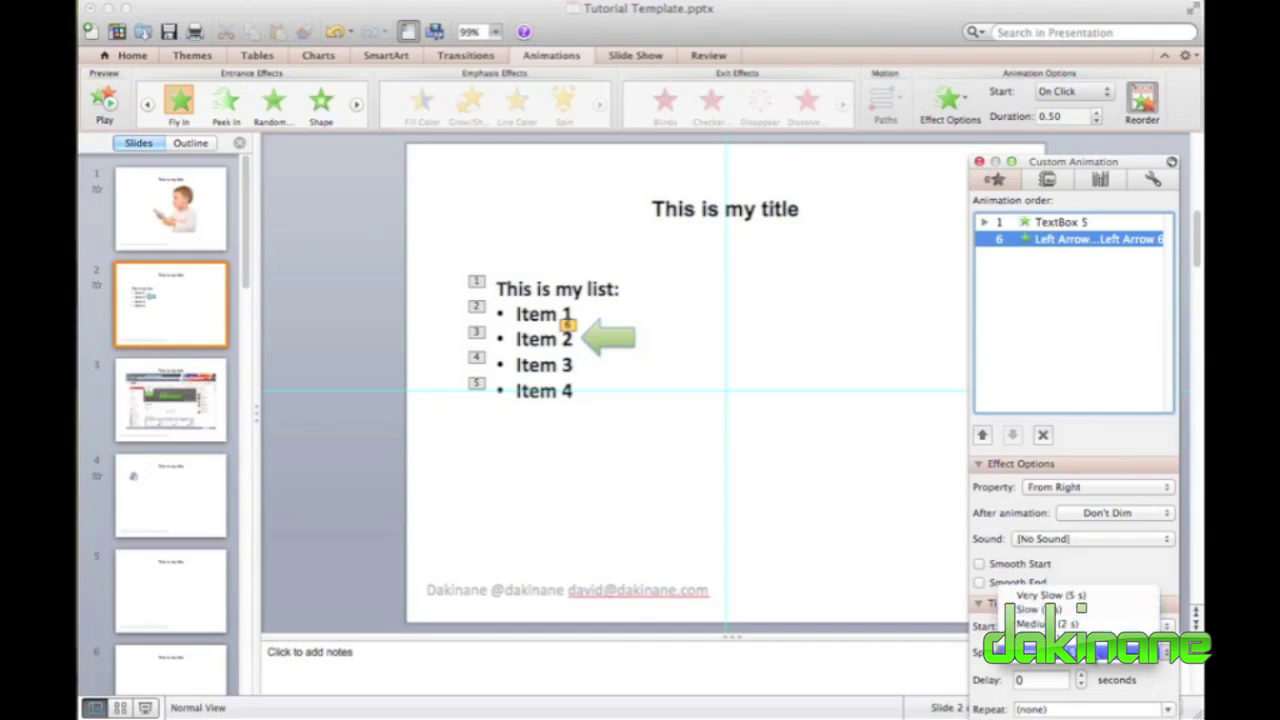
pyautogui.click(1090, 652)
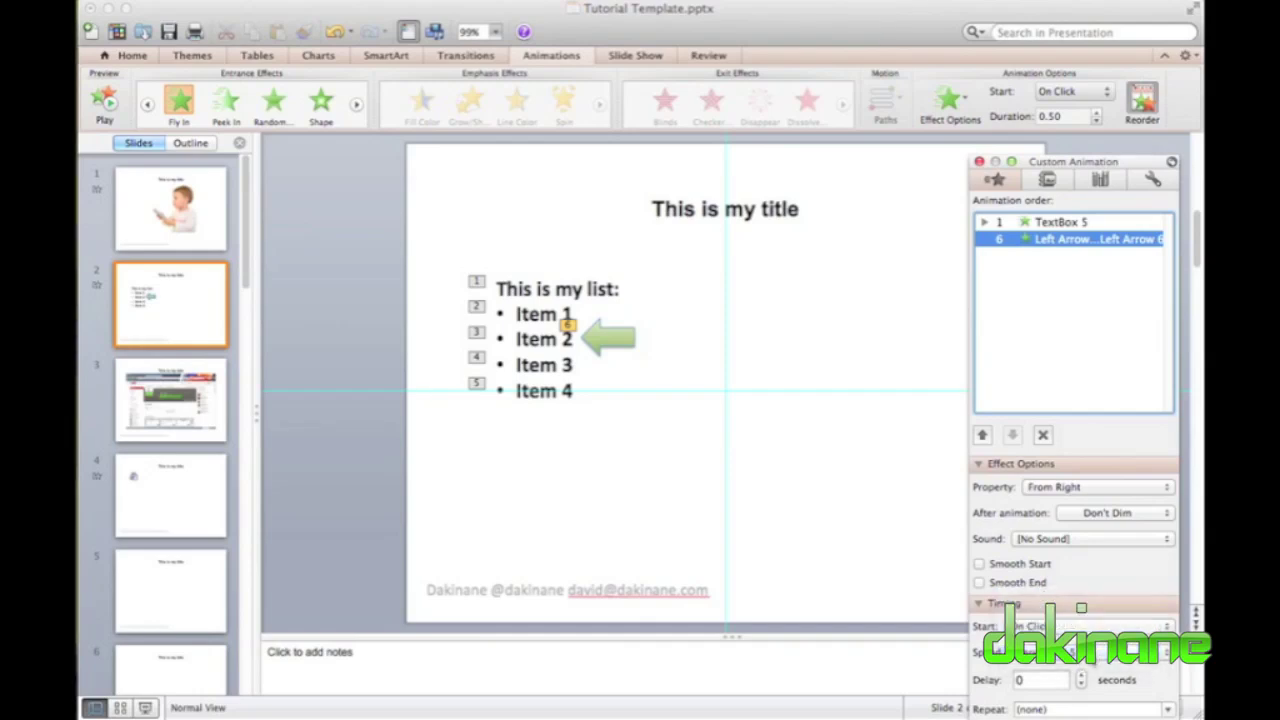
pyautogui.click(978, 604)
pyautogui.click(980, 466)
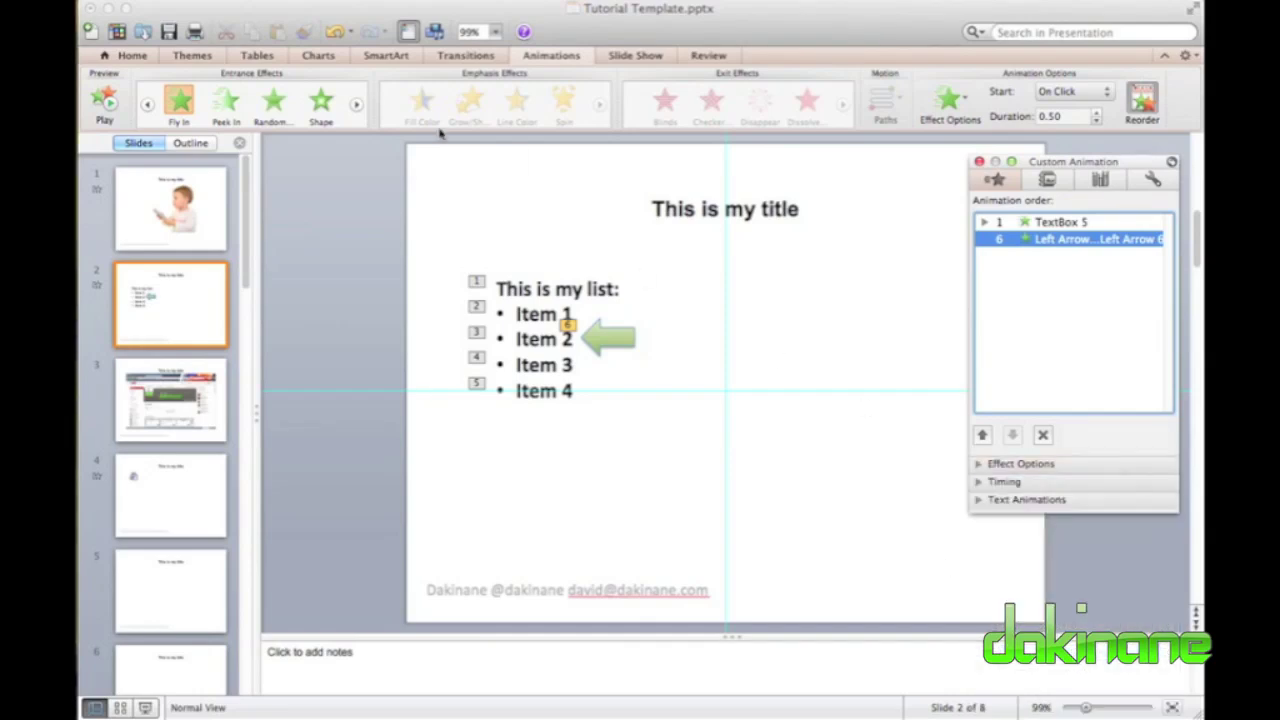